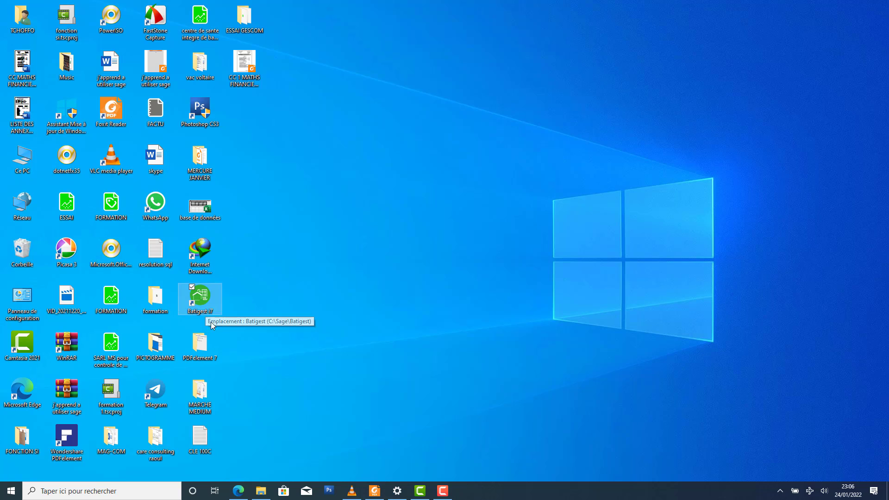
# Launch Batigest i7 from the desktop and log in to the demonstration company with the Administrateur account
pyautogui.doubleClick(214, 308)
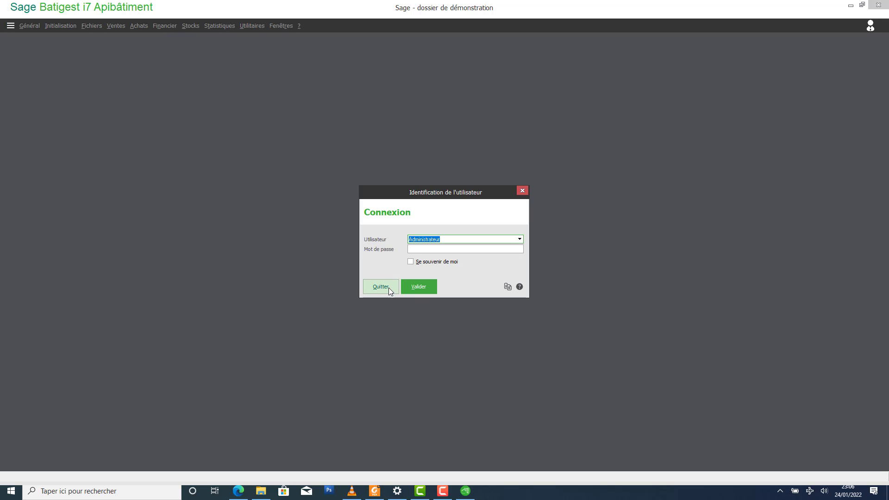
pyautogui.click(423, 290)
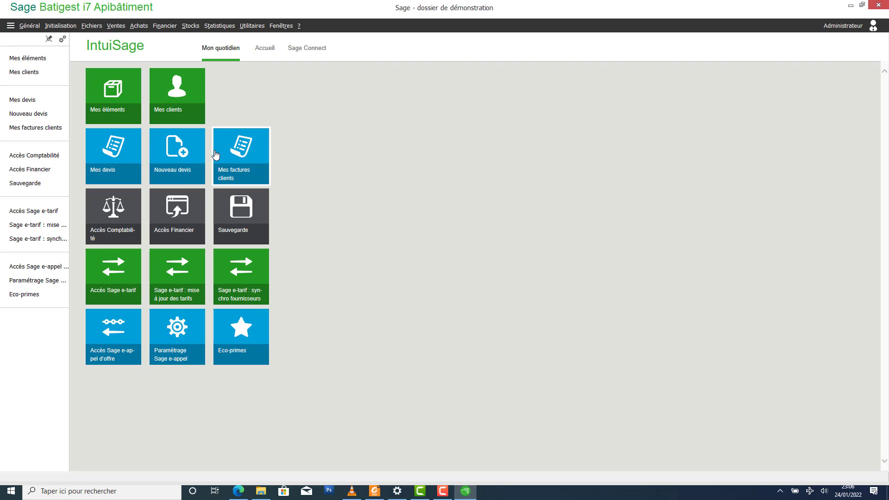
pyautogui.click(65, 28)
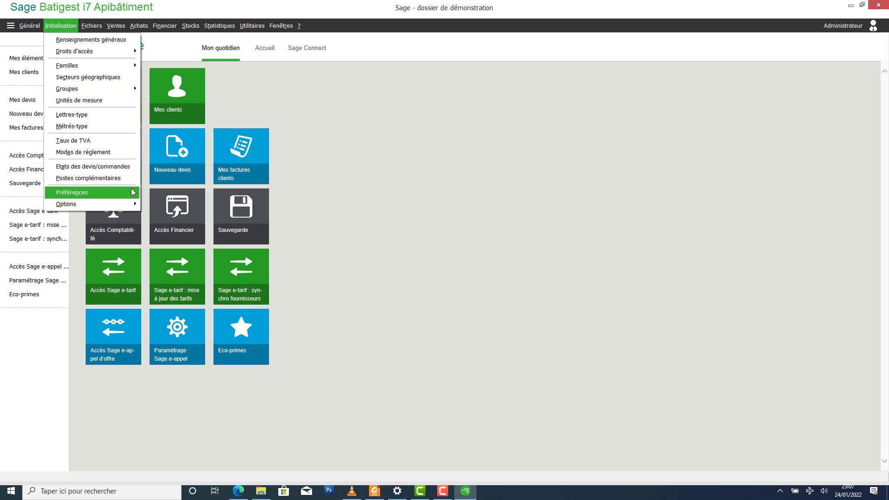
pyautogui.moveTo(113, 67)
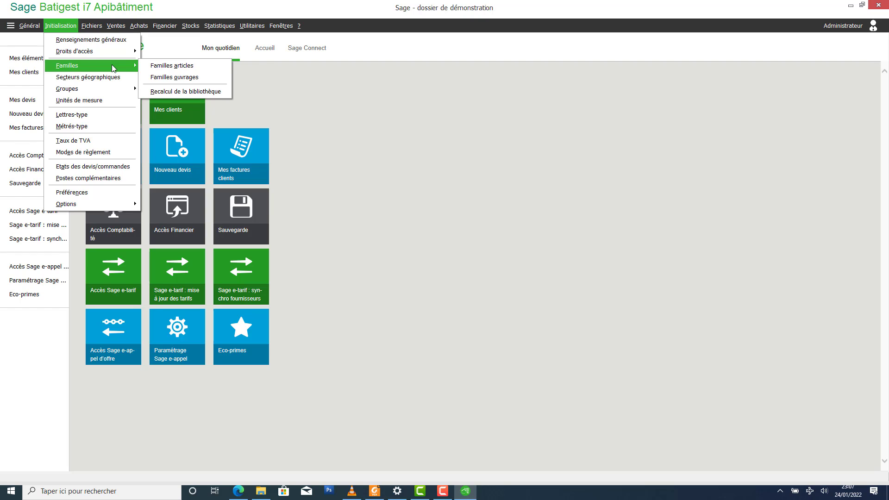
pyautogui.click(318, 82)
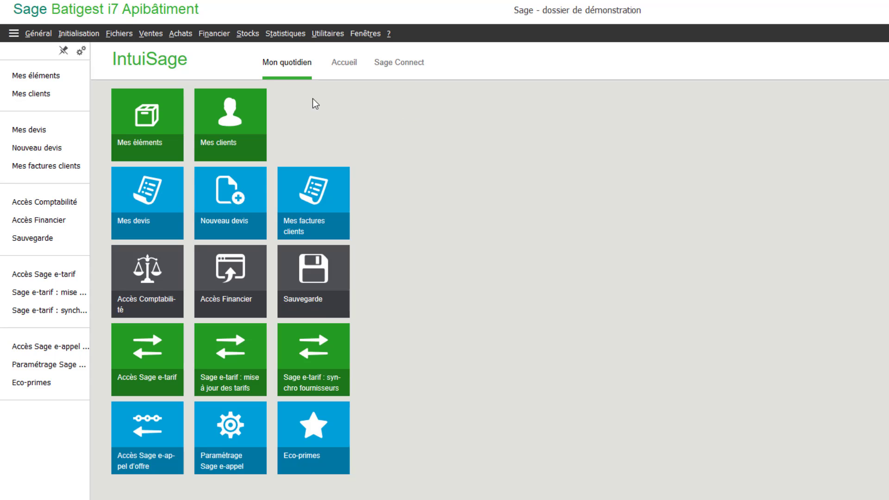
# Open the list of elements (Liste des éléments) from the company files
pyautogui.click(123, 33)
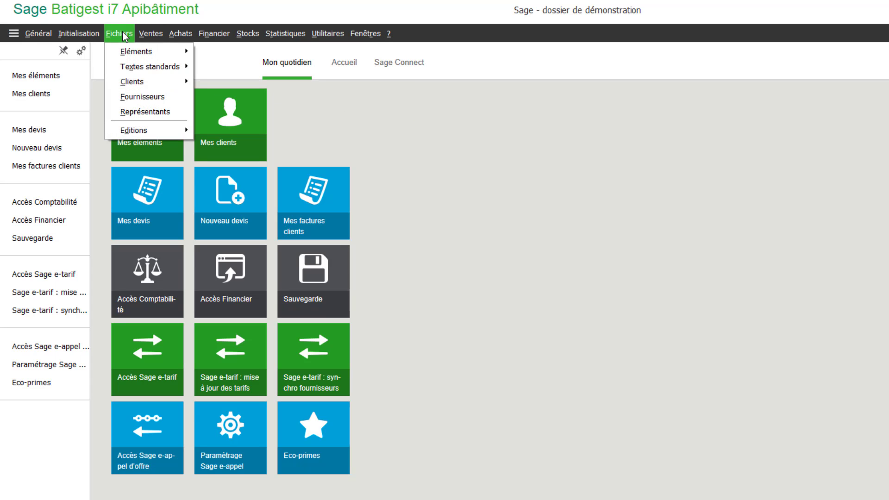
pyautogui.moveTo(137, 52)
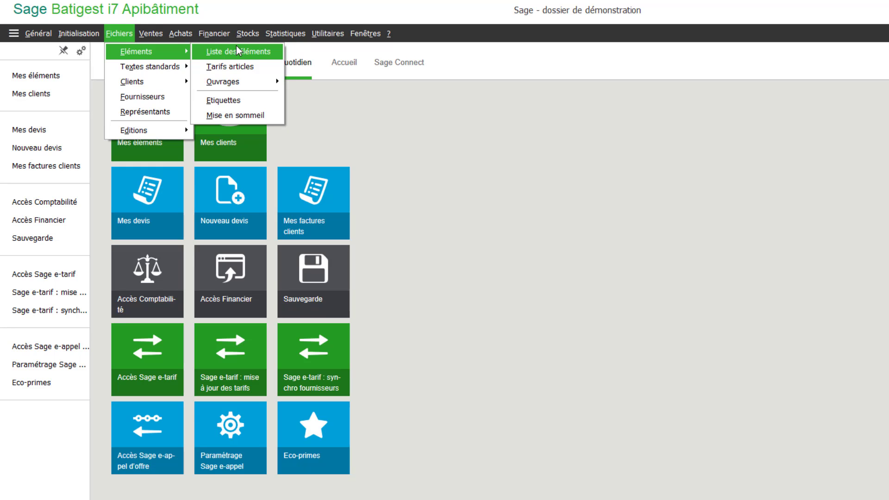
pyautogui.click(230, 51)
pyautogui.click(132, 33)
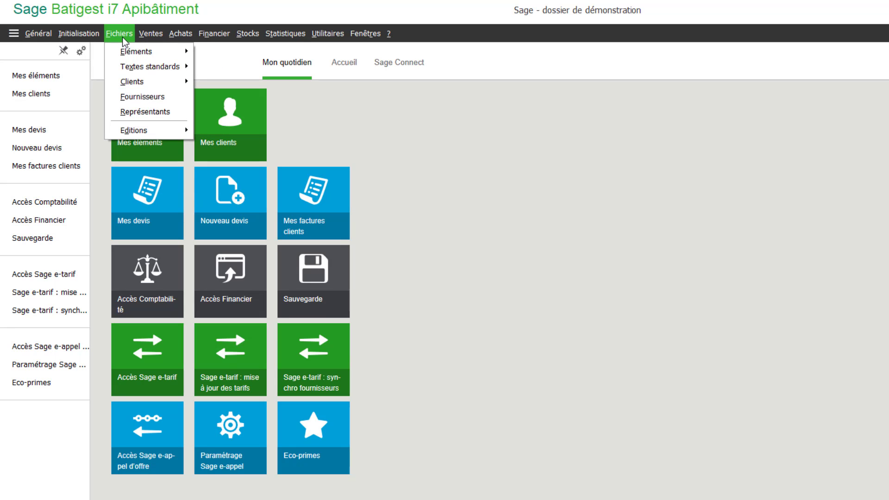
pyautogui.moveTo(131, 52)
pyautogui.click(204, 52)
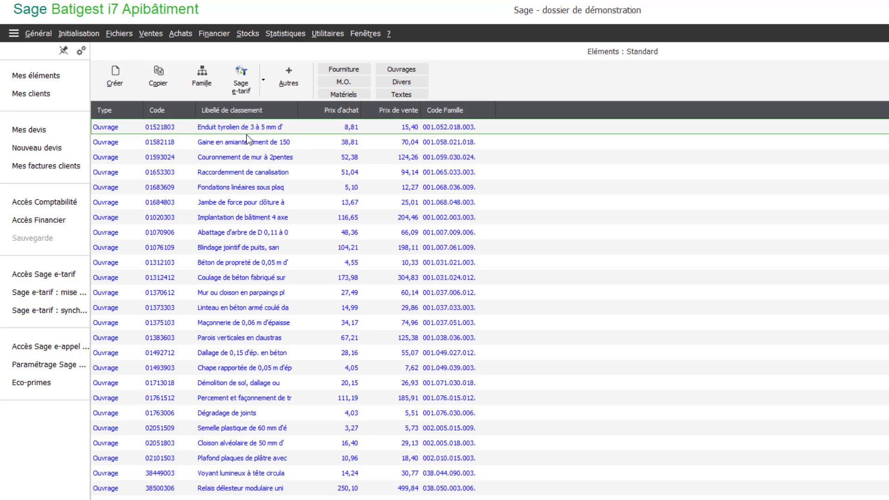
# Start creating a new element record and set its type to Ouvrage
pyautogui.click(119, 91)
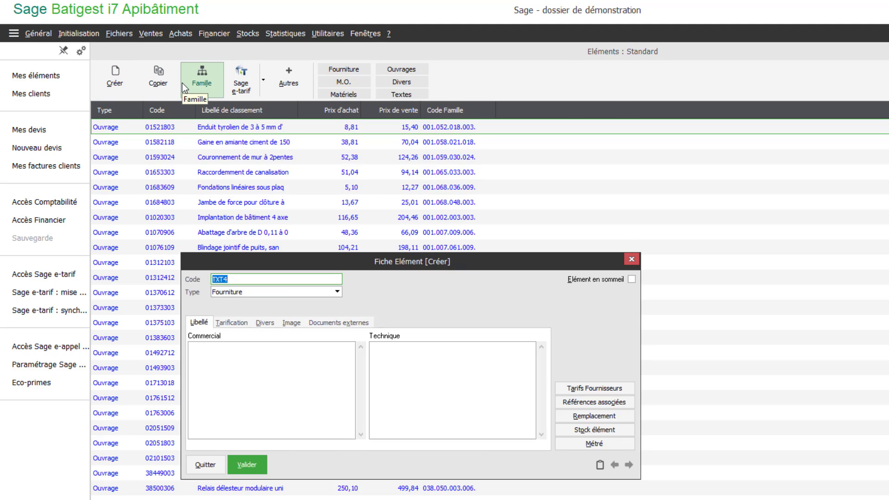
pyautogui.moveTo(392, 263); pyautogui.dragTo(411, 160)
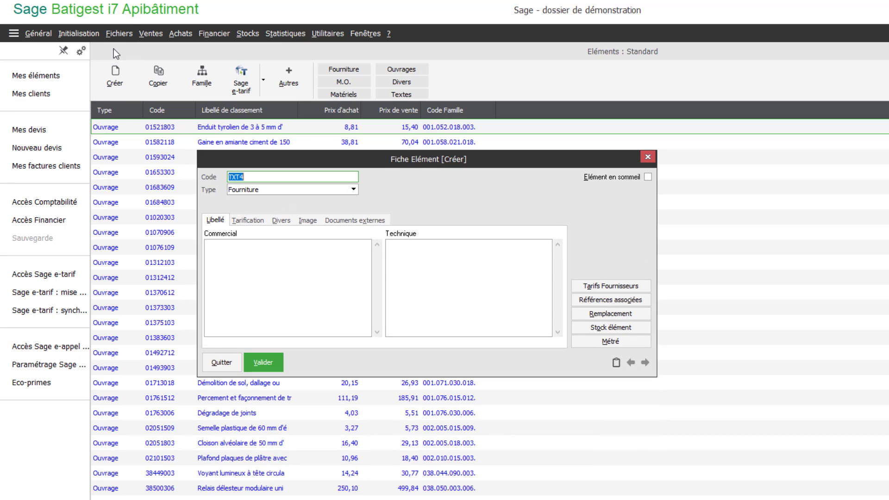
pyautogui.click(354, 194)
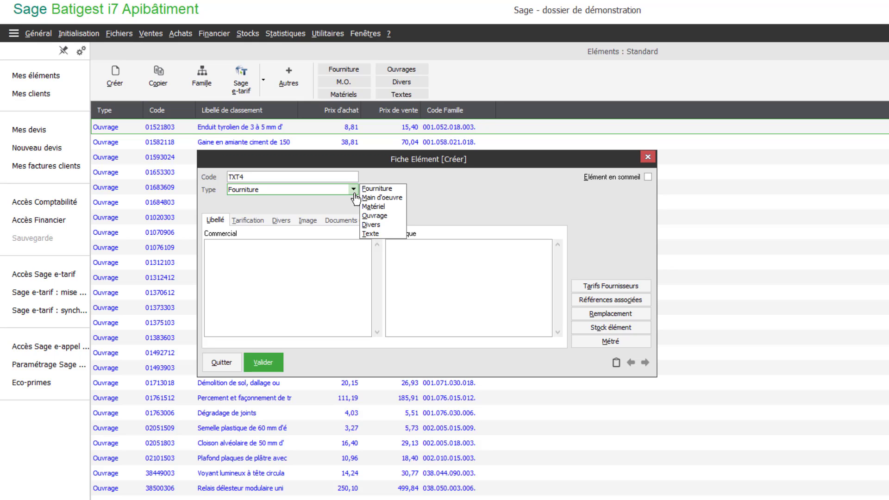
pyautogui.click(375, 215)
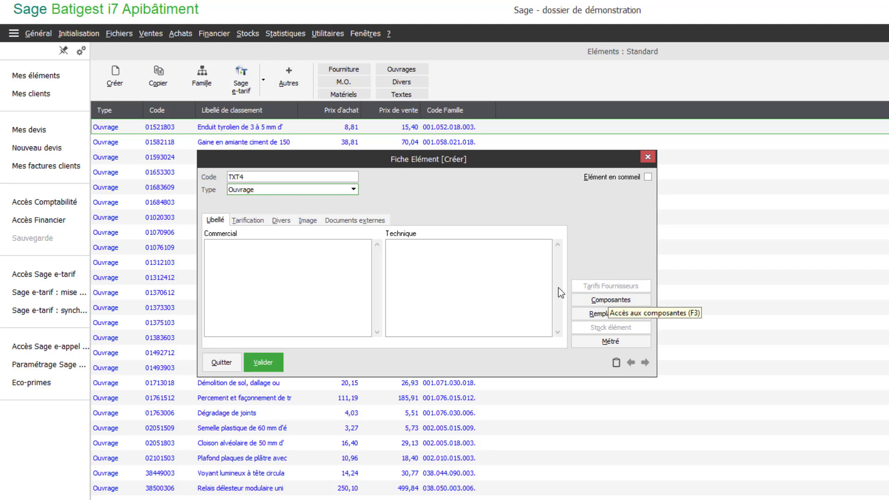
# Check the component types available in the Ouvrage's composition, and close the element record without saving it
pyautogui.click(593, 299)
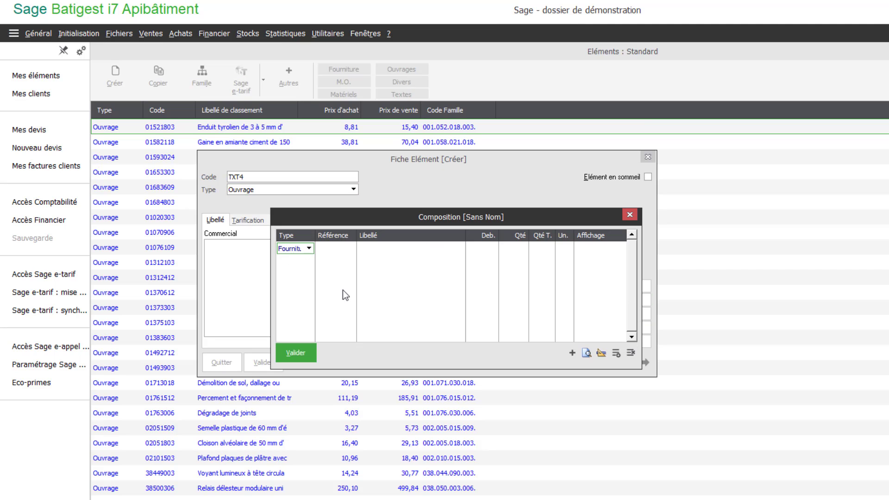
pyautogui.click(308, 249)
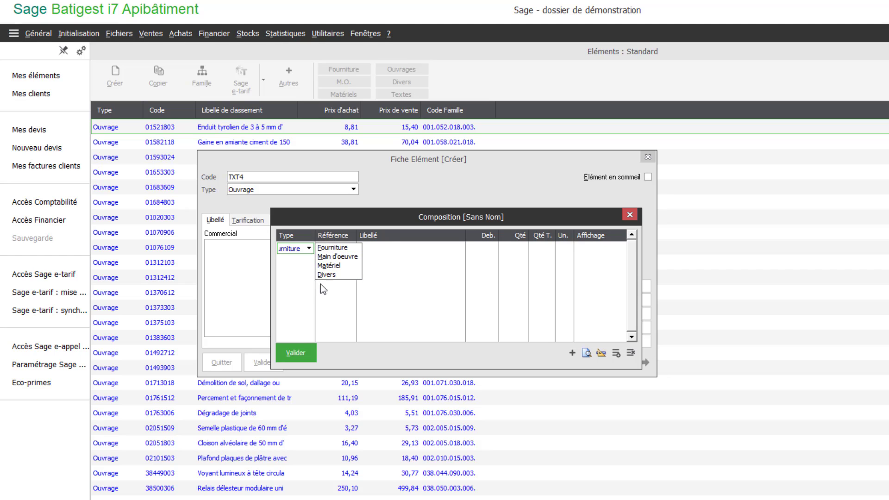
pyautogui.click(629, 214)
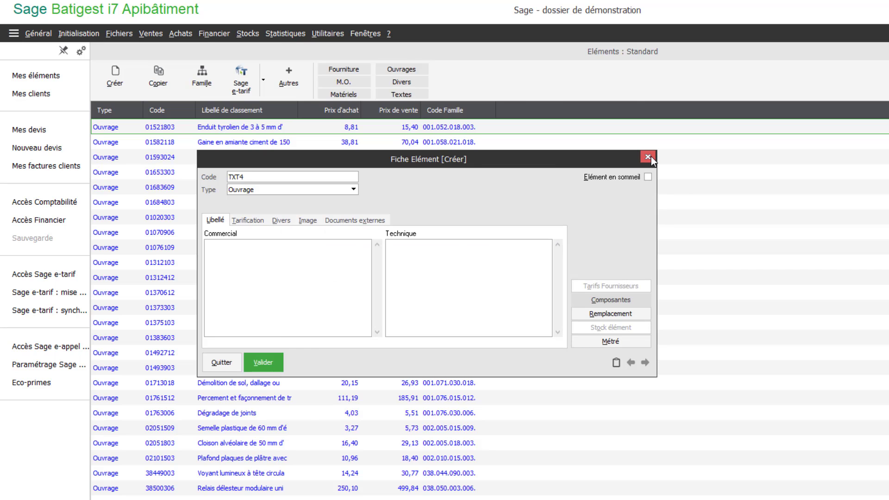
pyautogui.click(648, 157)
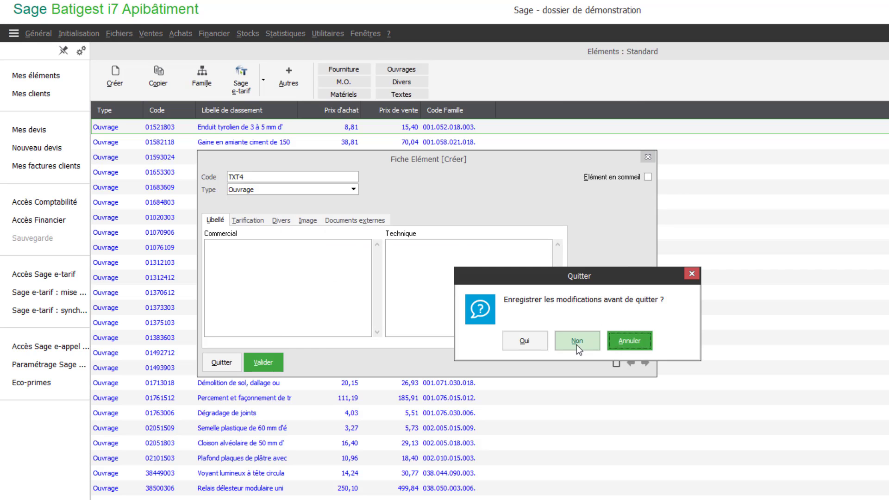
pyautogui.click(576, 342)
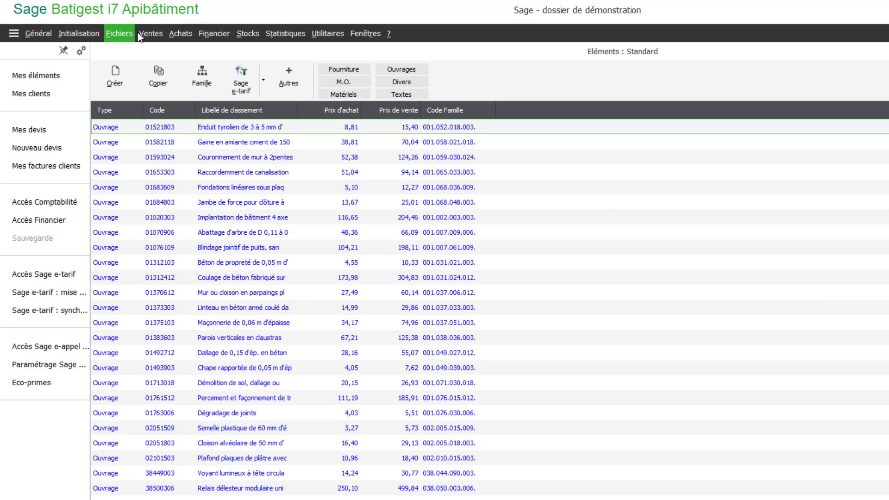
# Open the client list, view a blank new-client record, and close both windows
pyautogui.click(126, 35)
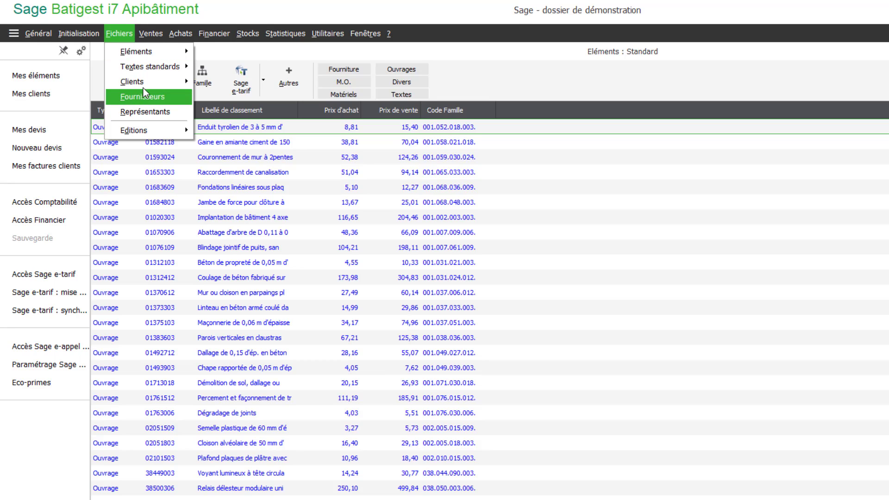
pyautogui.moveTo(153, 82)
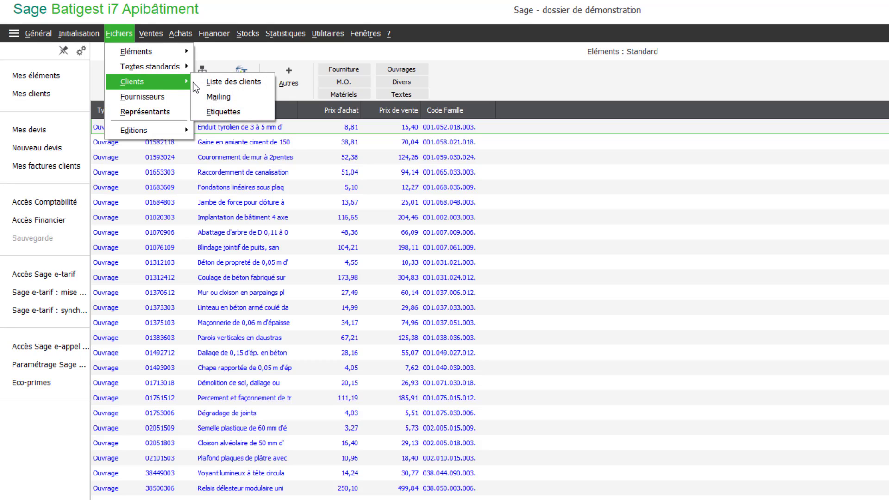
pyautogui.click(246, 84)
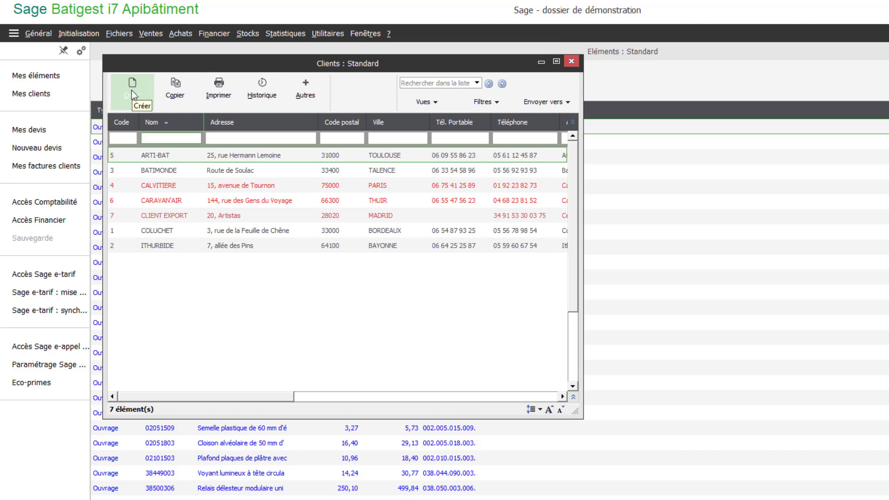
pyautogui.click(132, 91)
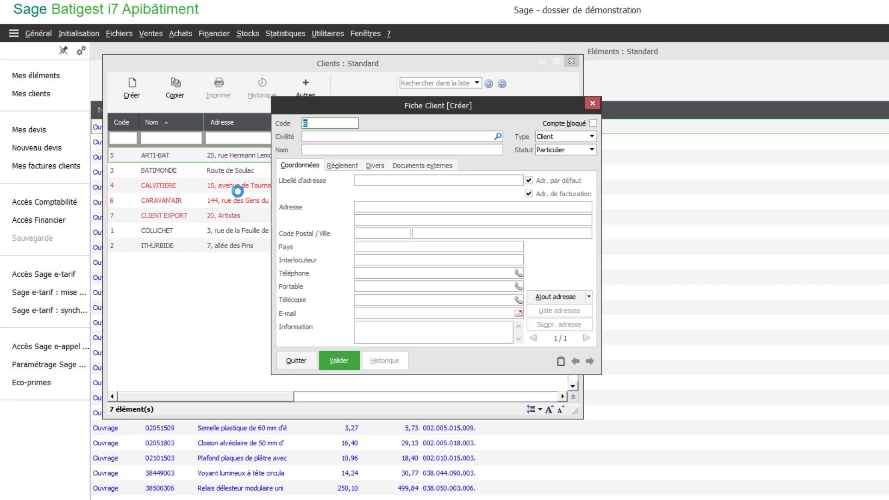
pyautogui.click(591, 102)
pyautogui.click(572, 61)
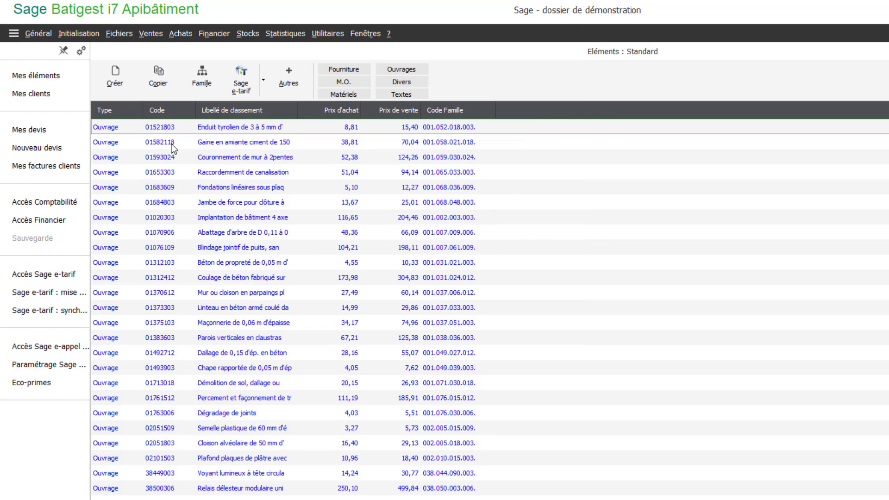
# View the supplier list, and close it and the elements list to return to the IntuiSage home page
pyautogui.click(119, 32)
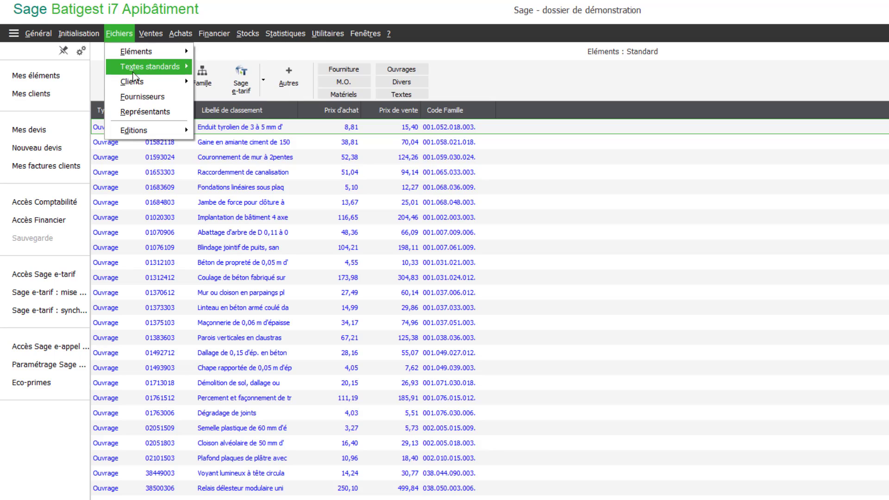
pyautogui.click(140, 98)
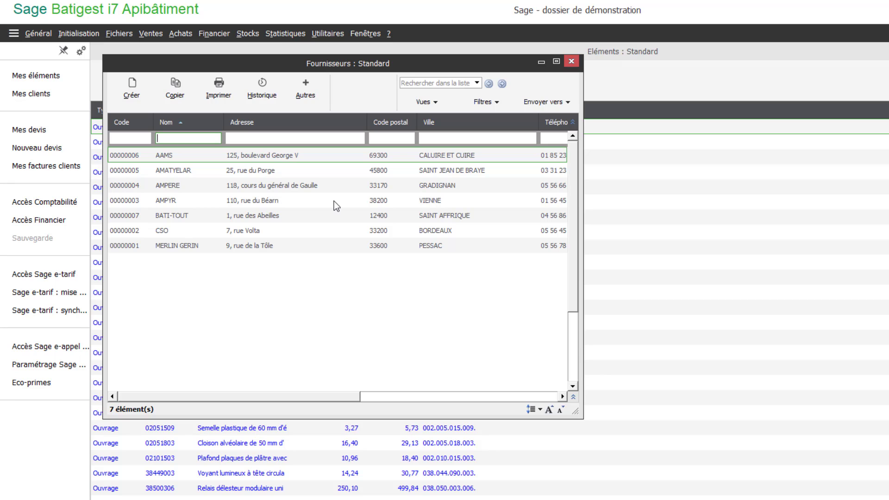
pyautogui.click(571, 61)
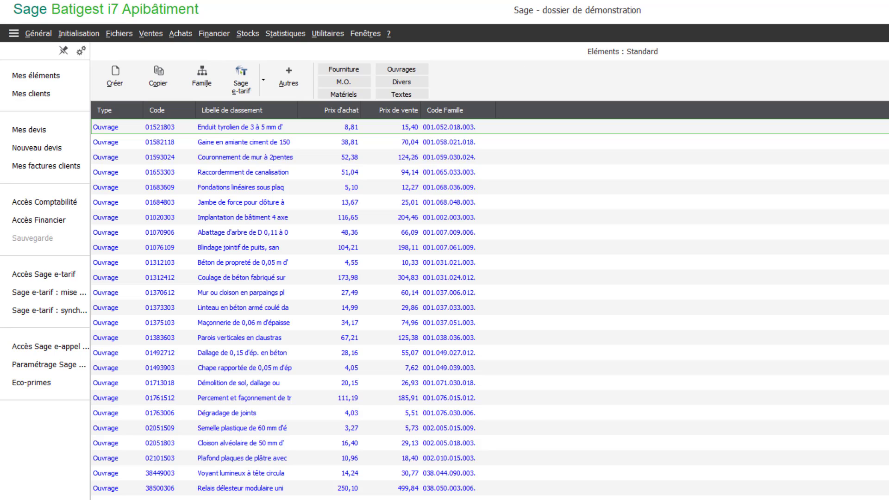
pyautogui.press('Escape')
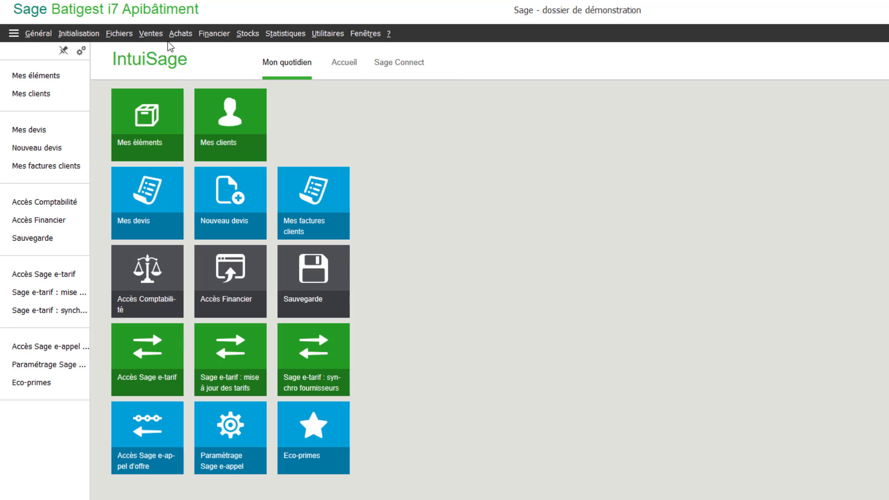
# Open the list of customer quotes (Devis) and move its window aside to view the home page behind it
pyautogui.click(152, 31)
pyautogui.moveTo(191, 56)
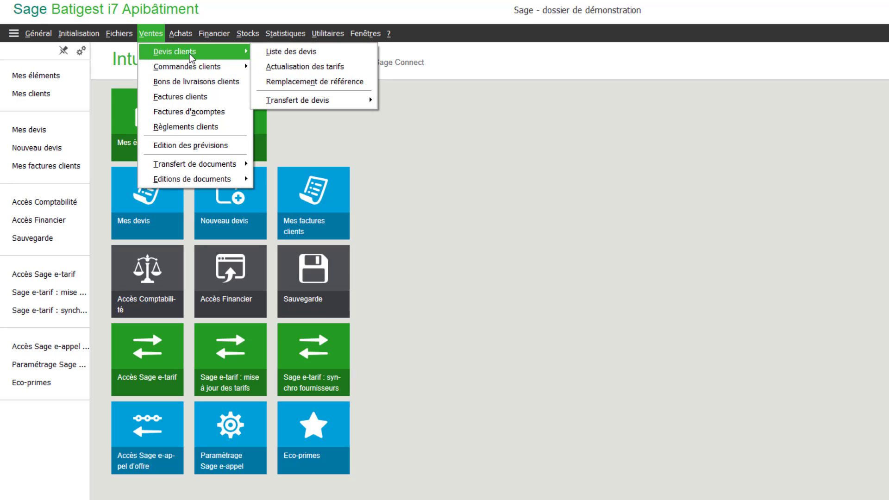
pyautogui.moveTo(209, 68)
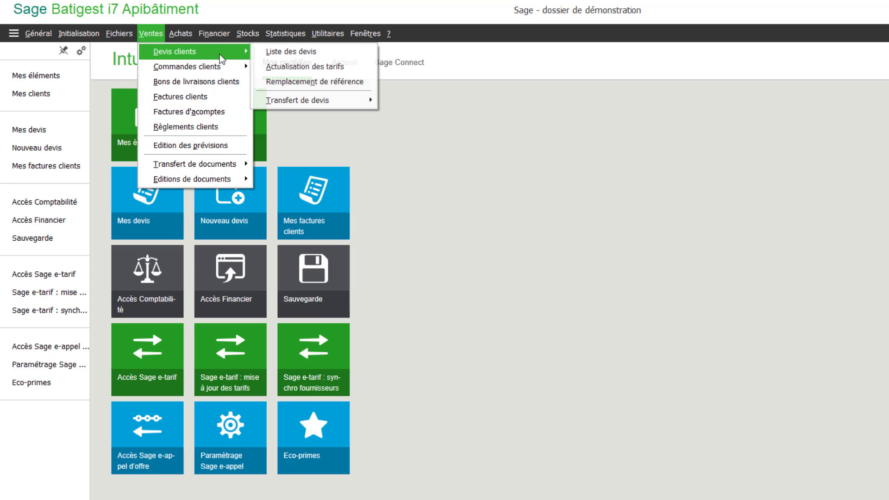
pyautogui.click(291, 51)
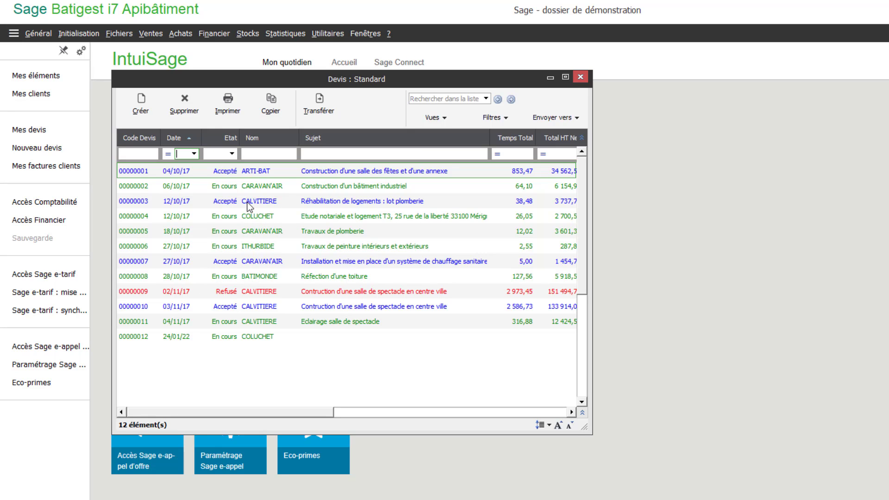
pyautogui.moveTo(338, 81); pyautogui.dragTo(453, 82)
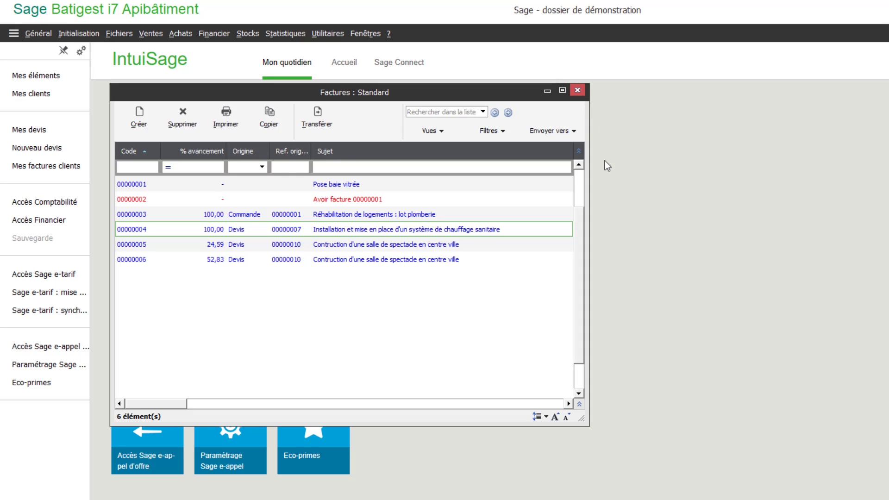
# Close the invoices list and reopen the list of customer quotes
pyautogui.click(577, 91)
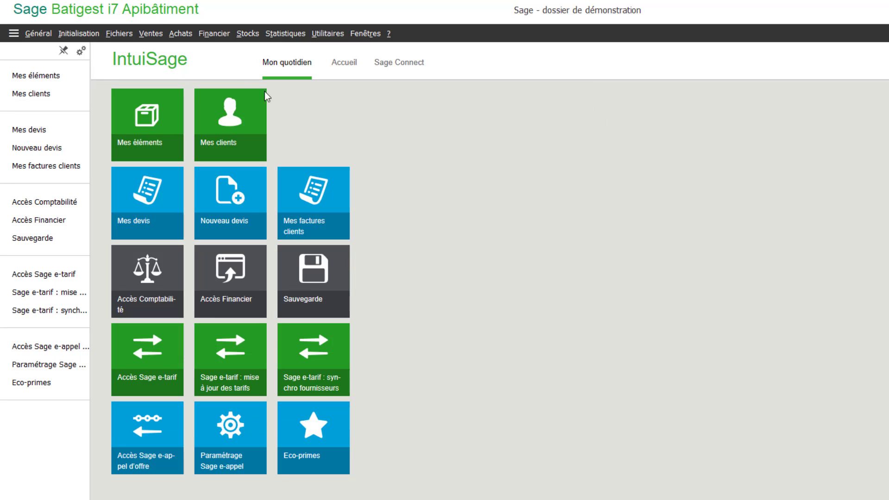
pyautogui.click(151, 33)
pyautogui.moveTo(174, 57)
pyautogui.click(358, 54)
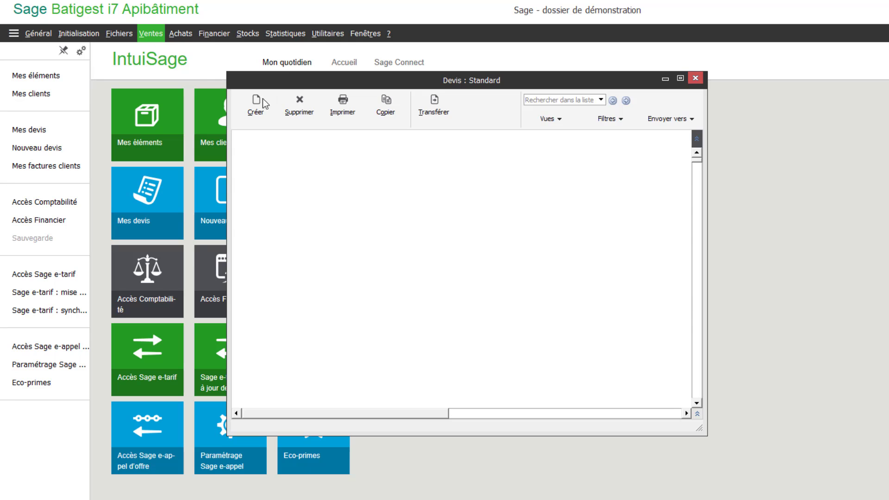
pyautogui.click(150, 33)
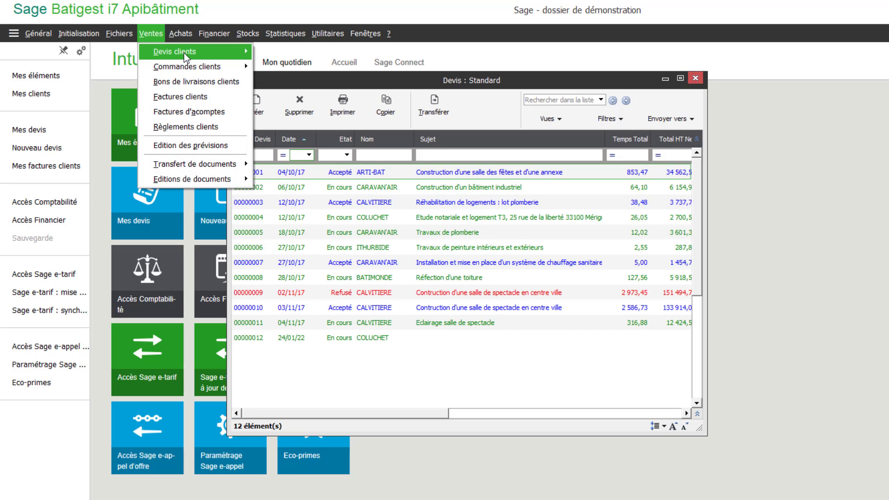
pyautogui.moveTo(184, 52)
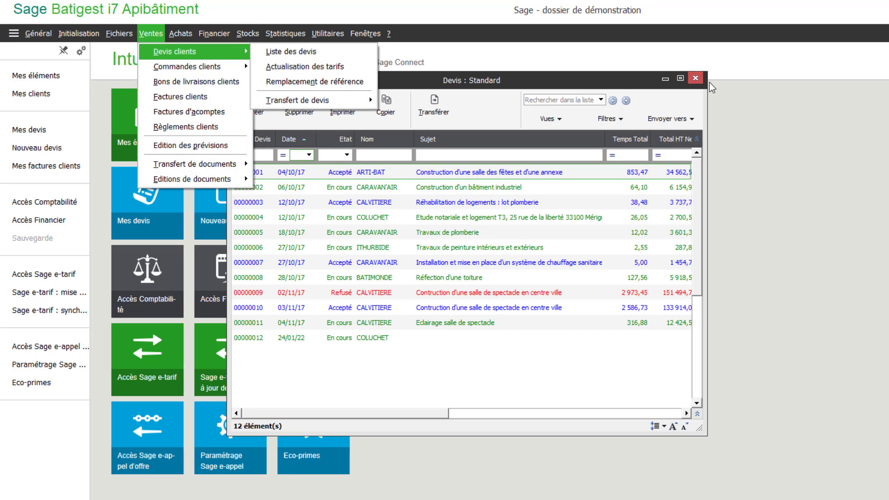
# Create a new customer quote and assign it to the last client in the client list
pyautogui.click(645, 83)
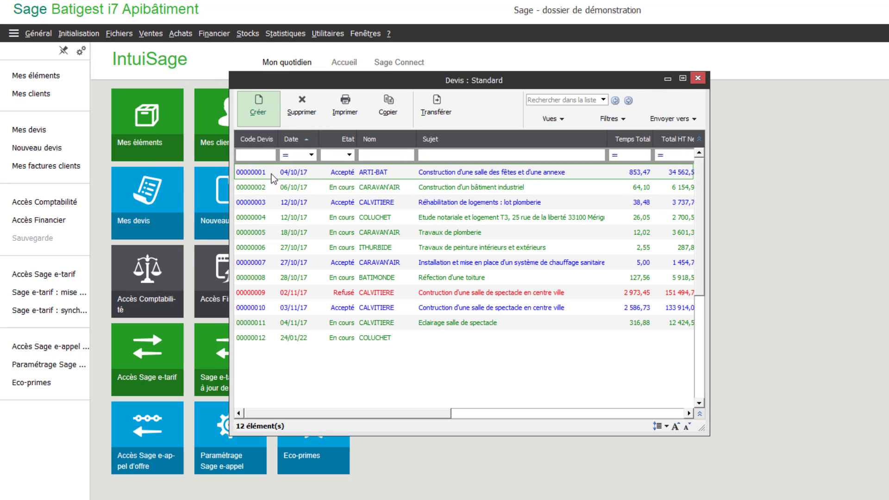
pyautogui.doubleClick(302, 171)
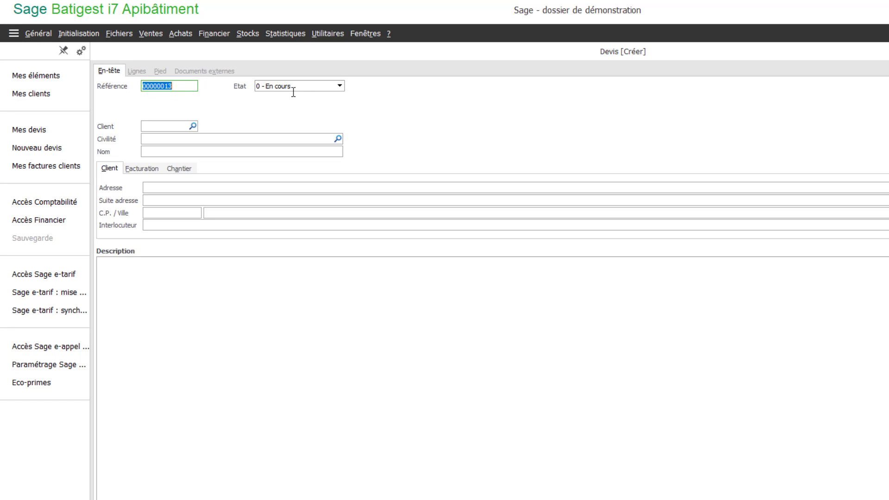
pyautogui.click(193, 128)
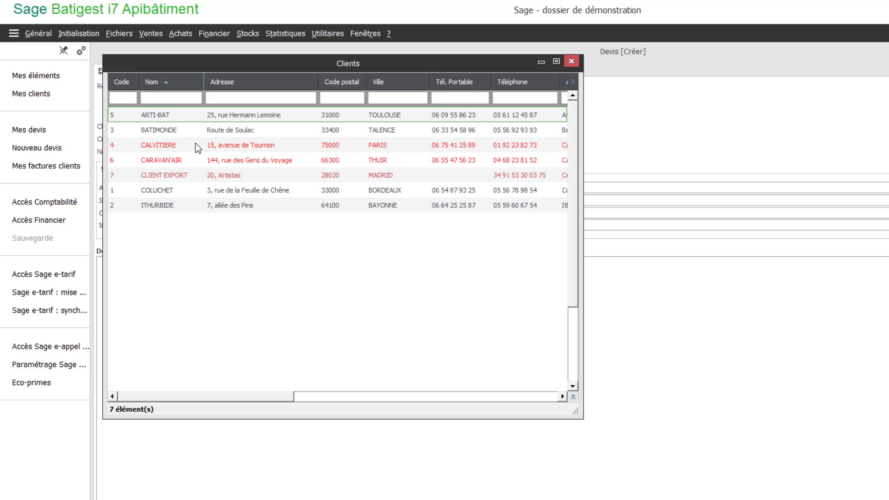
pyautogui.click(169, 207)
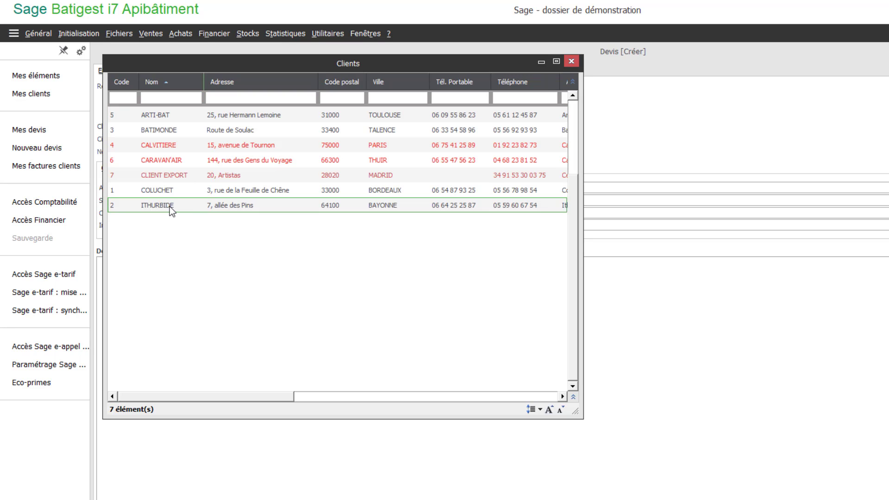
pyautogui.doubleClick(170, 207)
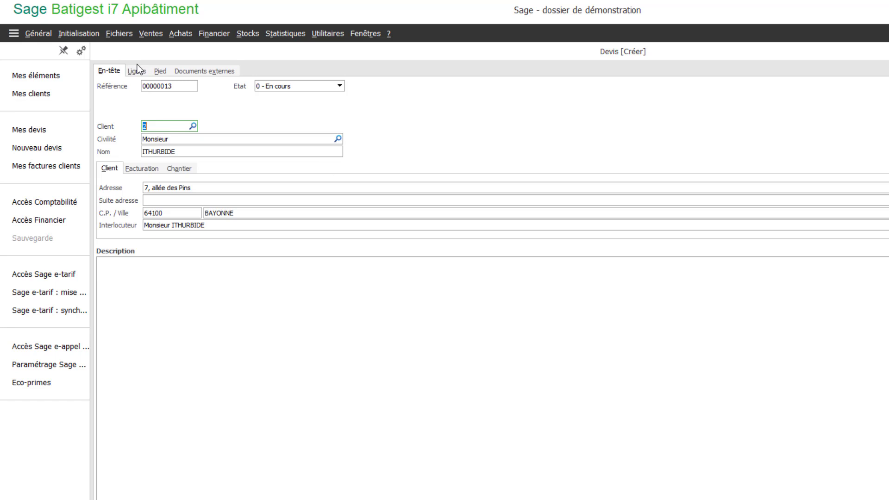
# Enter "CONSTRUCTION D'UNE SALLE DE FETE" as the description in the quote header
pyautogui.click(138, 70)
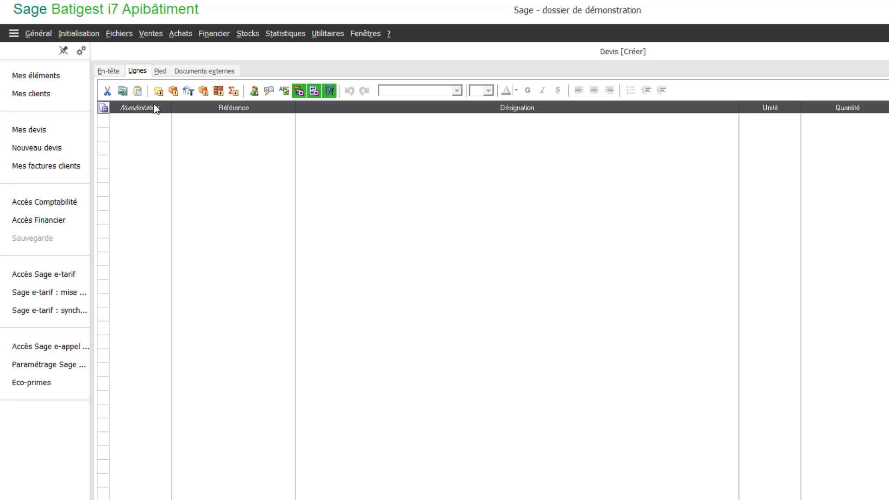
pyautogui.click(114, 72)
pyautogui.click(147, 267)
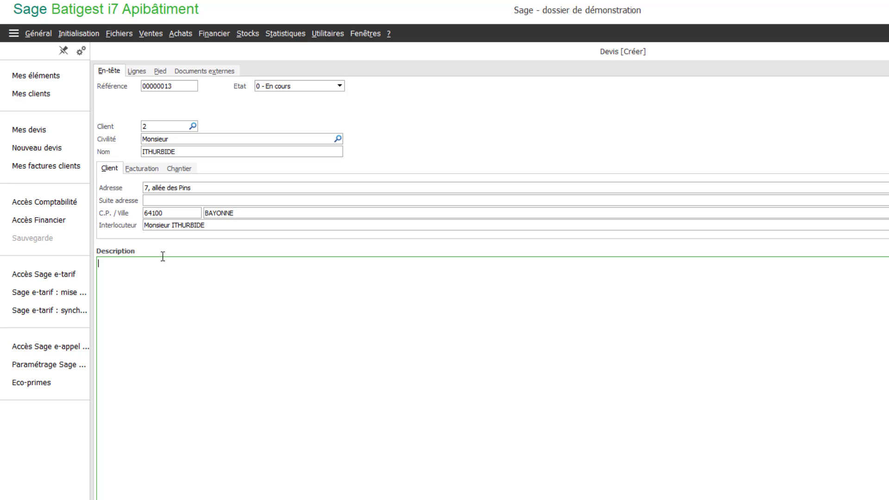
pyautogui.write("CONSTRUCTION D'UNE SALLE DE FETE")
# Add a level 1 section (tranche) titled "GROS-OEUVRE" to the quote lines
pyautogui.click(140, 72)
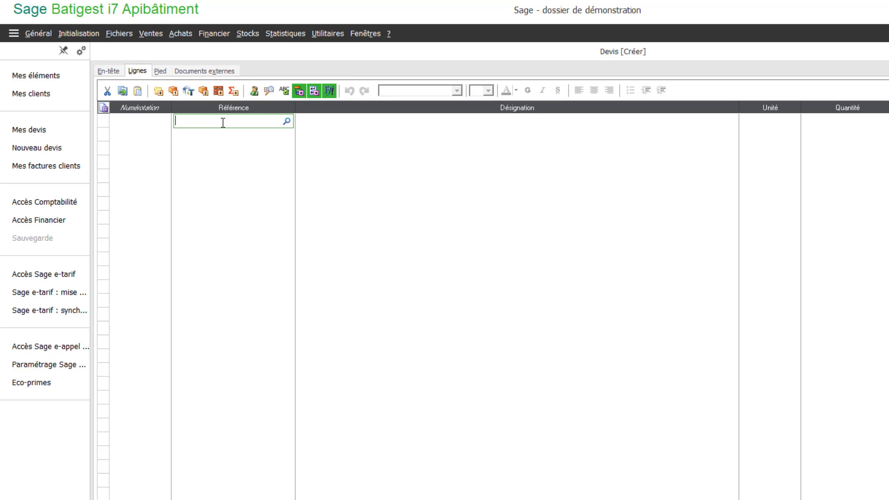
pyautogui.click(159, 91)
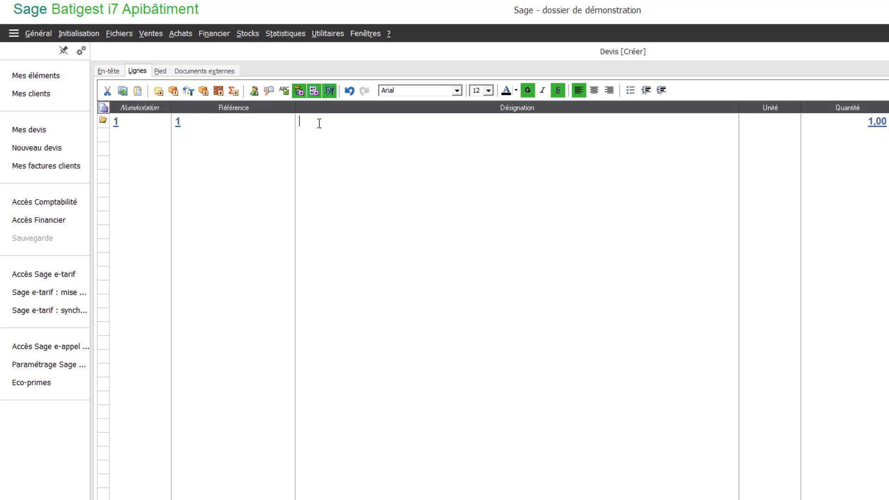
pyautogui.write('GROS-OEUVRE')
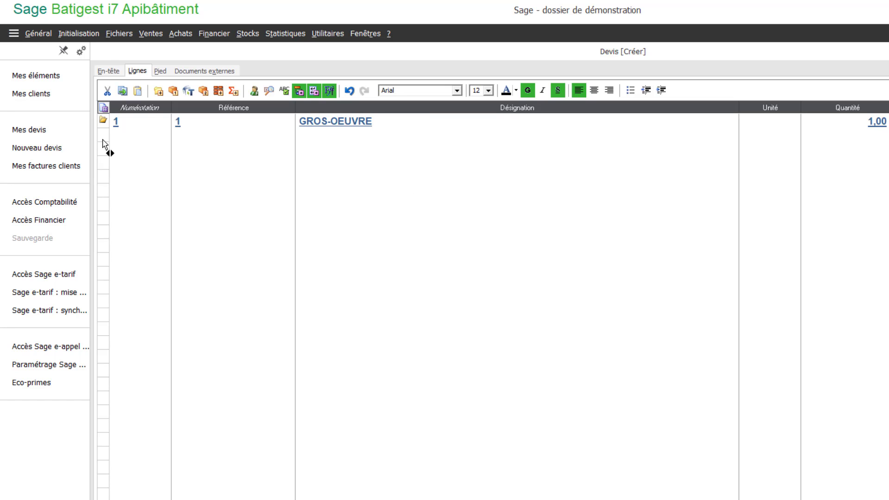
# Insert a level 2 section (tranche) titled "TERRASSEMENT" below the GROS-OEUVRE section
pyautogui.rightClick(106, 134)
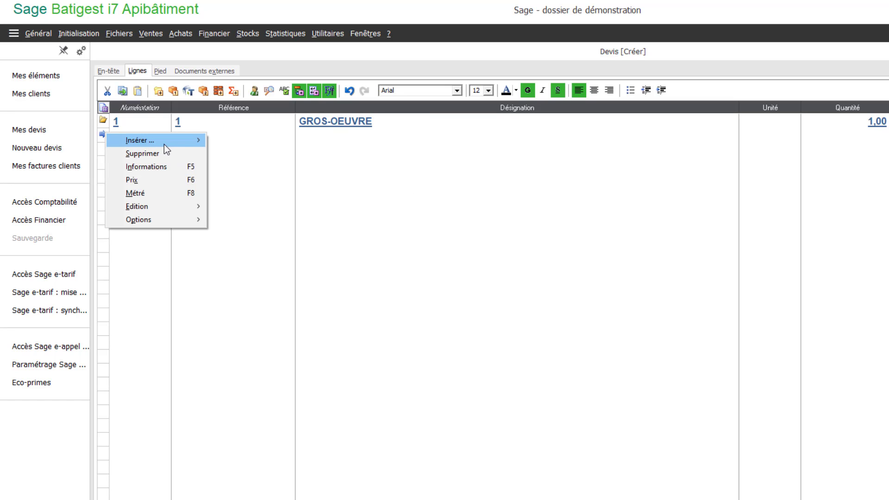
pyautogui.moveTo(164, 144)
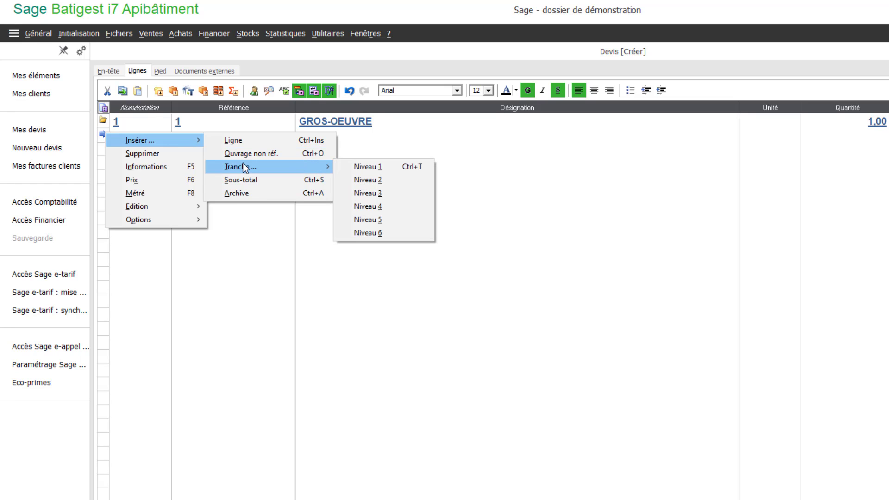
pyautogui.moveTo(250, 166)
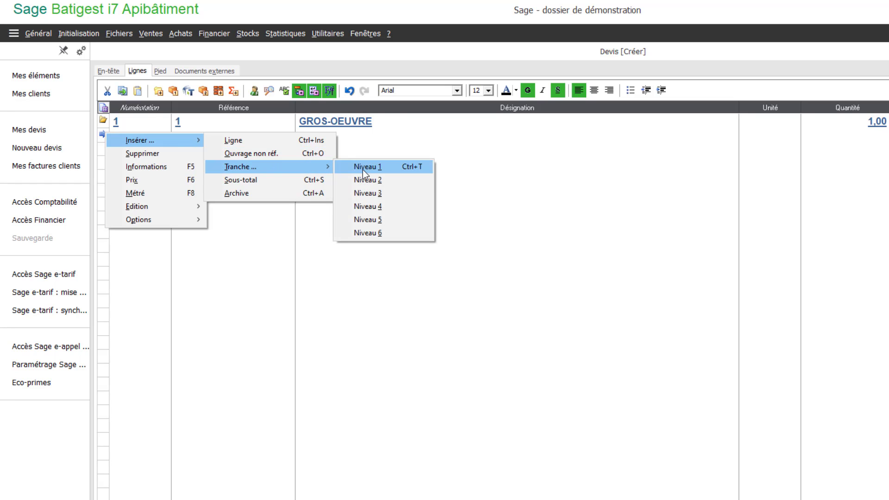
pyautogui.click(378, 178)
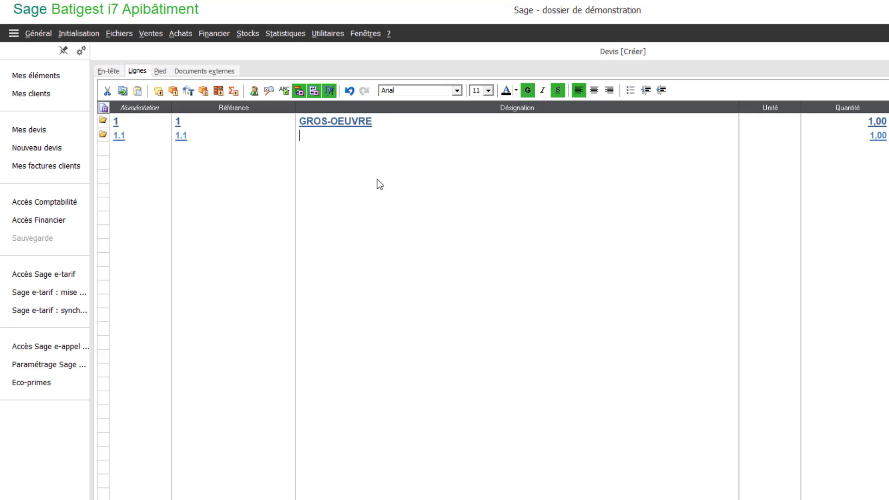
pyautogui.write('TERRASSE%ENT')
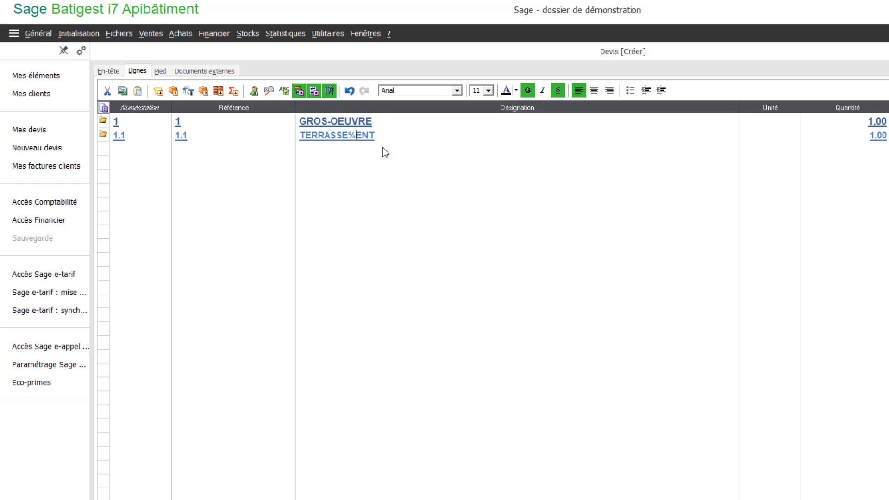
pyautogui.press('BackSpace')
pyautogui.write('M')
# Set the font size of the GROS-OEUVRE section title to 14
pyautogui.moveTo(373, 121); pyautogui.dragTo(301, 123)
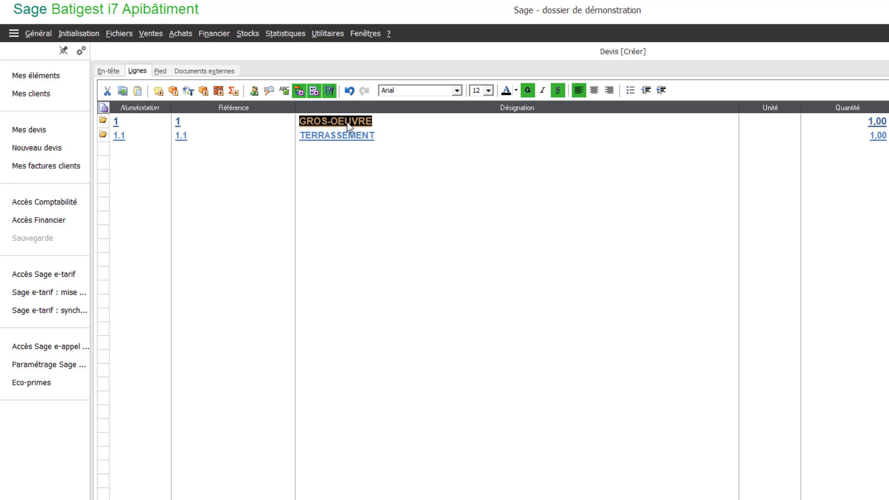
pyautogui.click(489, 91)
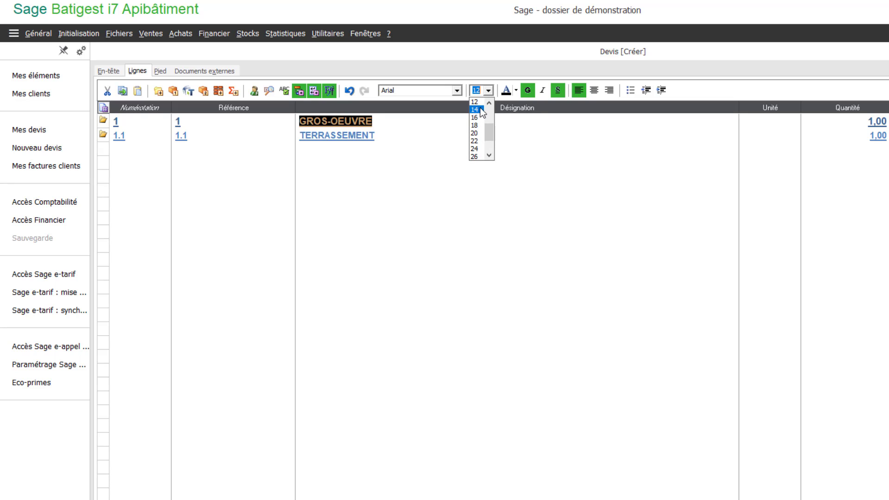
pyautogui.click(483, 115)
pyautogui.click(338, 151)
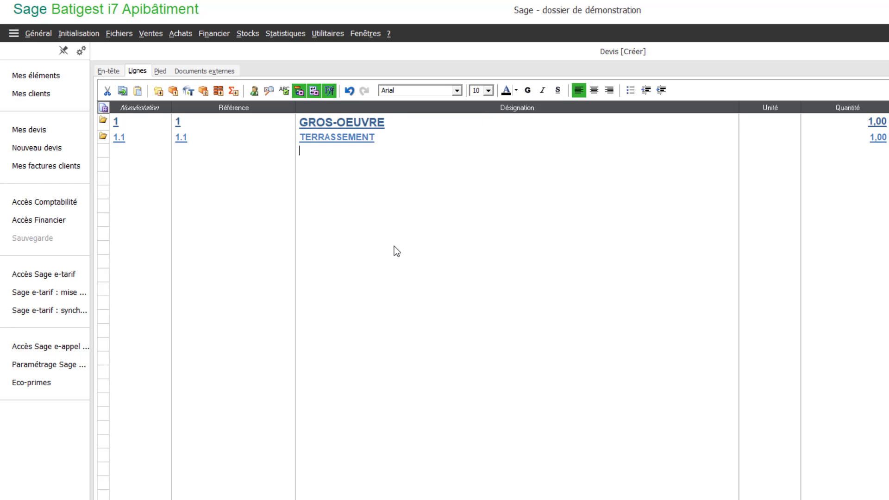
# Add the tree-felling item with reference 01070906 as the first line under TERRASSEMENT
pyautogui.click(198, 154)
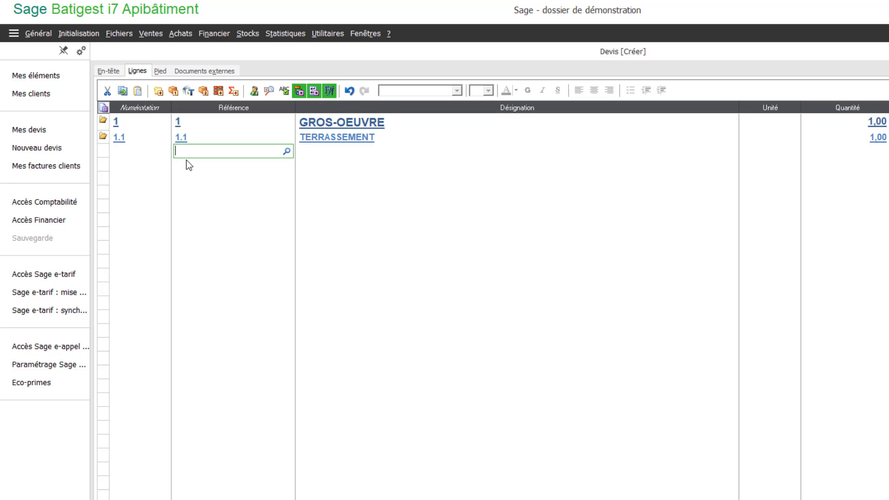
pyautogui.write('01')
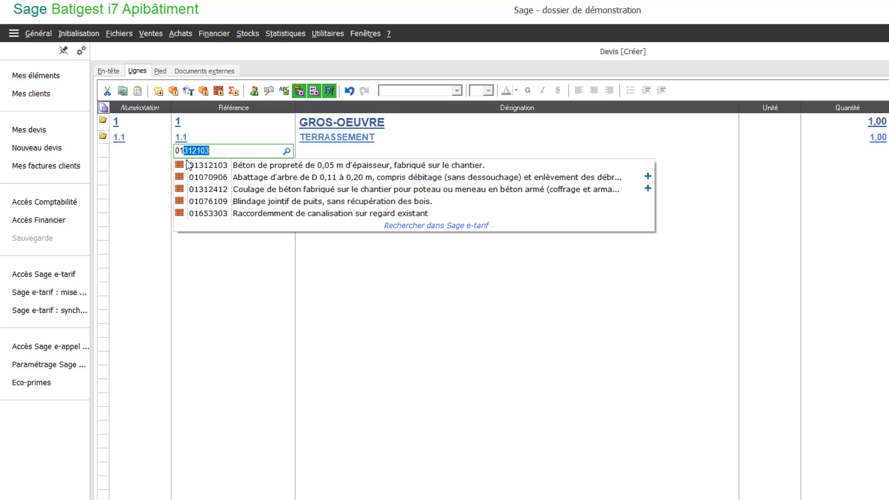
pyautogui.write('070906')
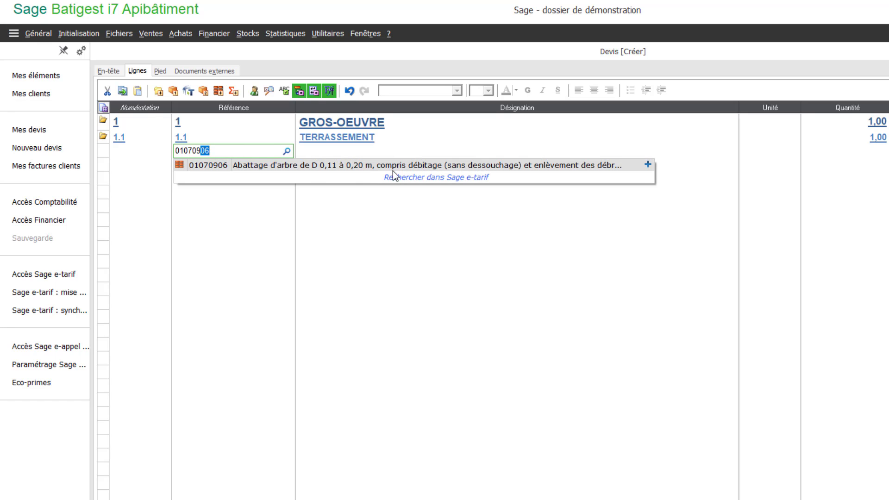
pyautogui.click(523, 165)
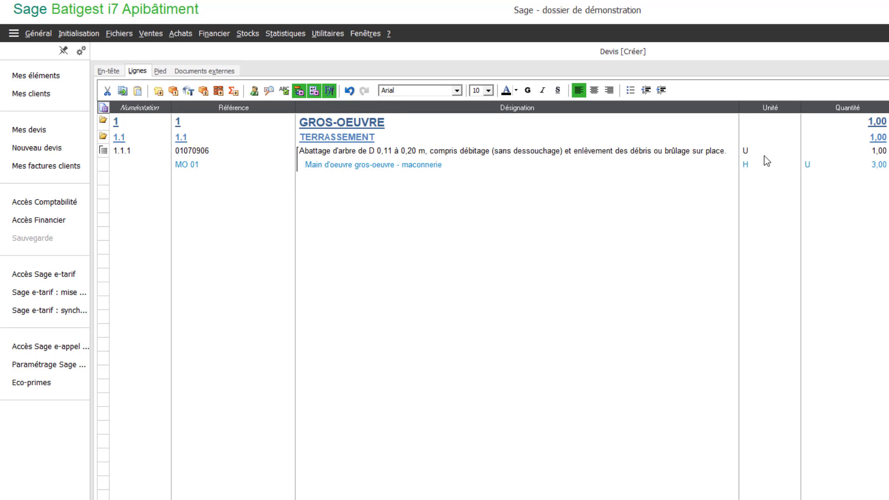
# Examine the quantity and the MO 01 labour component of the tree-felling line
pyautogui.click(880, 156)
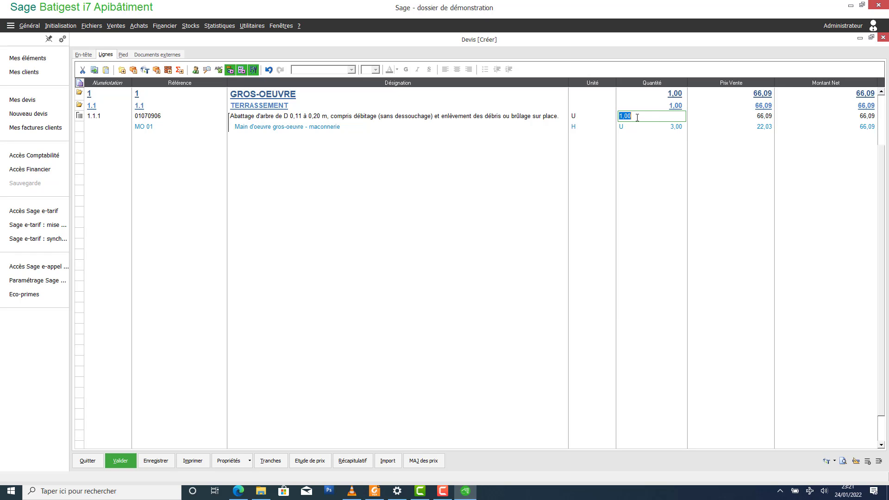
pyautogui.click(637, 117)
pyautogui.click(495, 134)
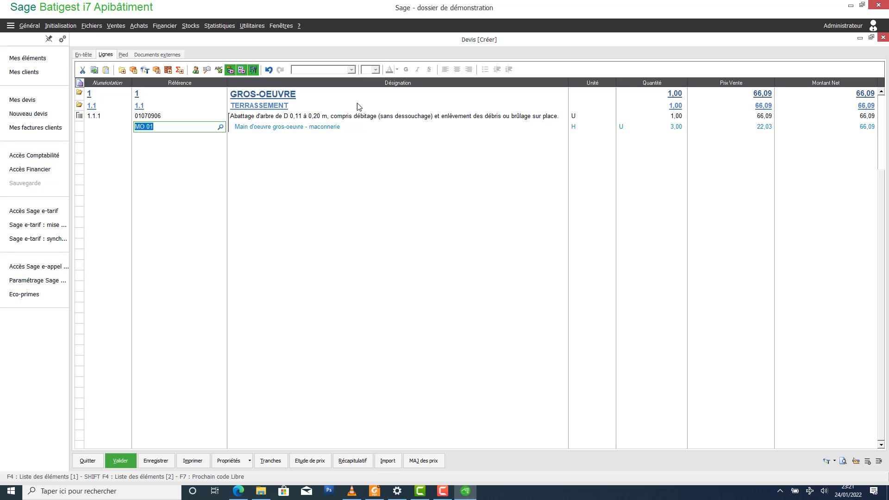
# Add the building layout item (Implantation de bâtiment 4 axes) with reference 01020303 as the second line under TERRASSEMENT
pyautogui.click(240, 149)
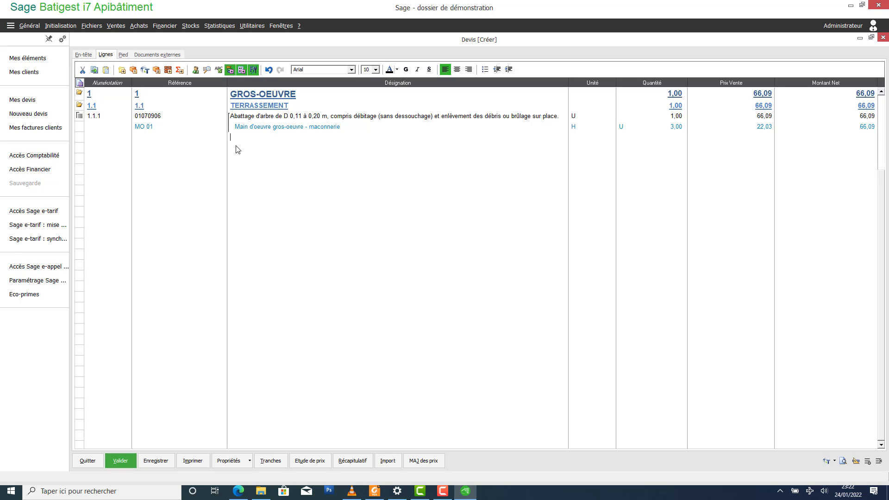
pyautogui.click(137, 136)
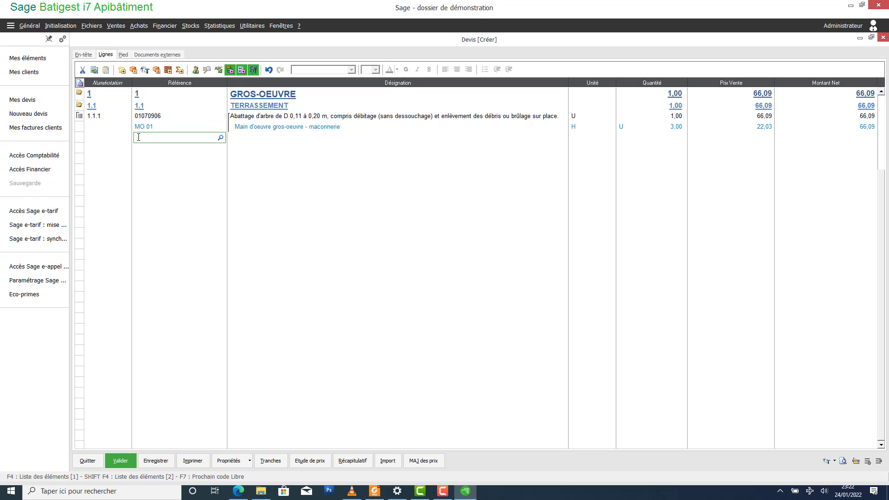
pyautogui.write('0')
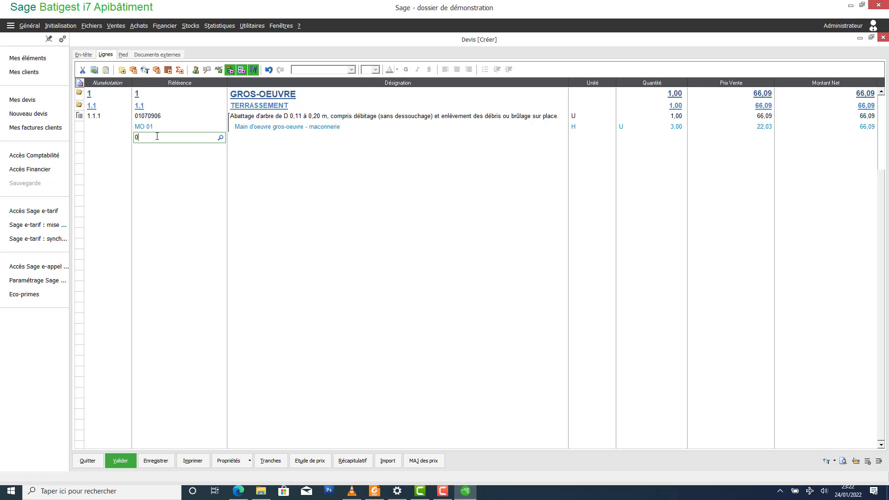
pyautogui.write('1020303')
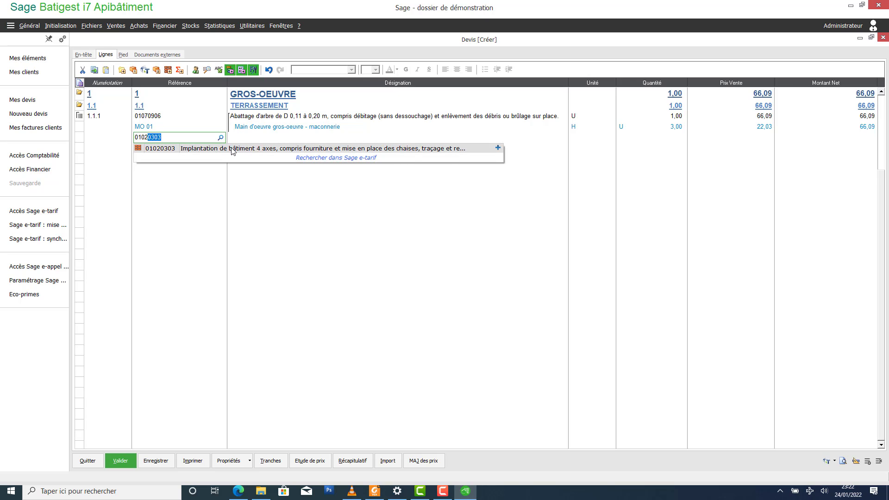
pyautogui.click(232, 148)
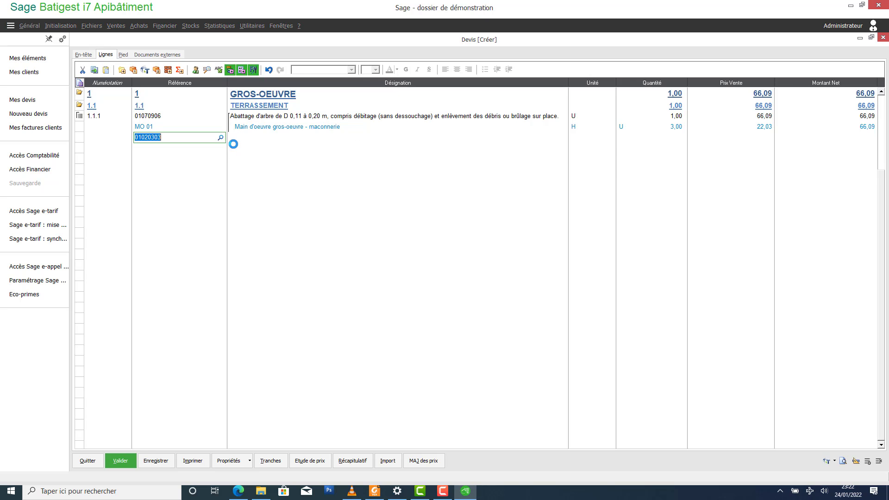
pyautogui.press('Return')
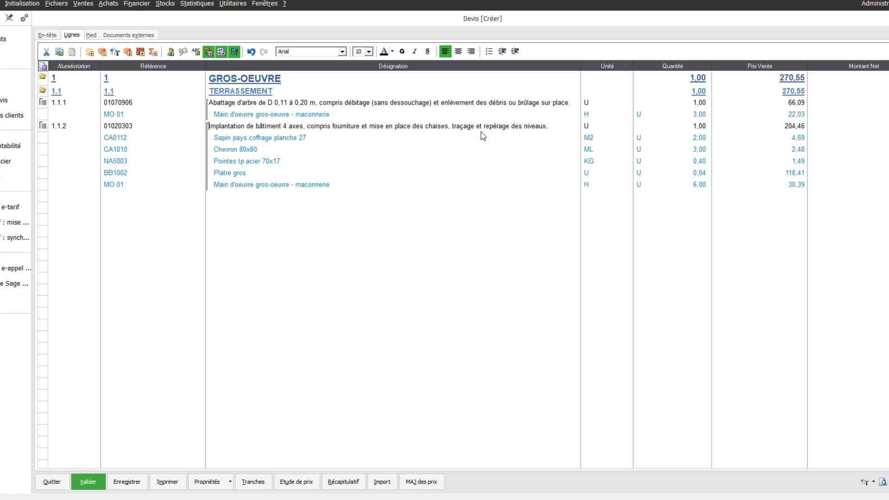
# Examine the building layout item's designation, quantities and components, and the selling price of the GROS-OEUVRE section
pyautogui.click(537, 131)
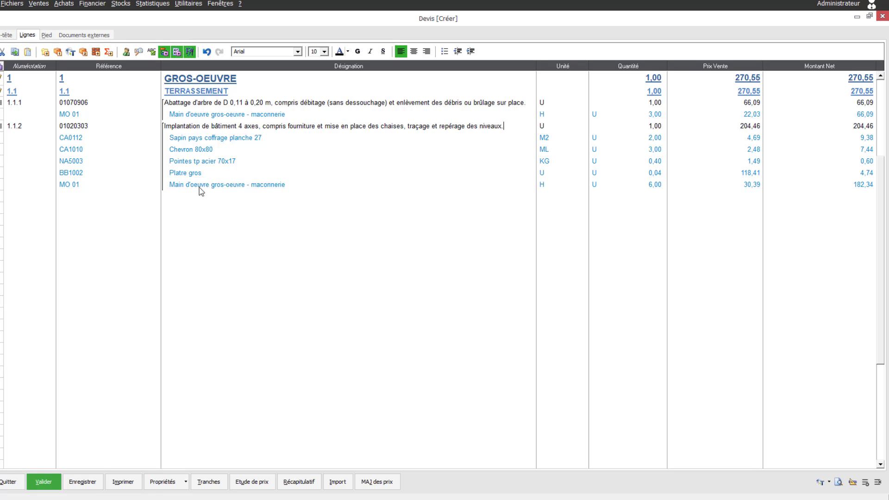
pyautogui.click(657, 126)
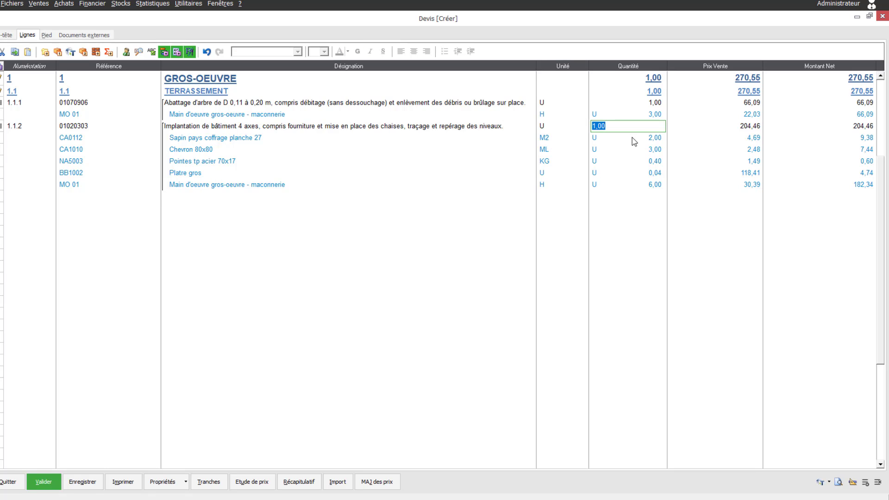
pyautogui.click(70, 197)
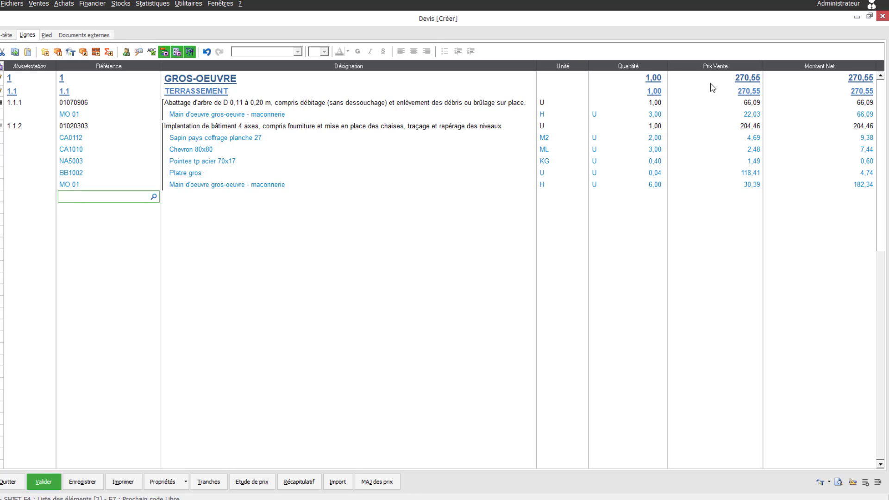
pyautogui.click(747, 139)
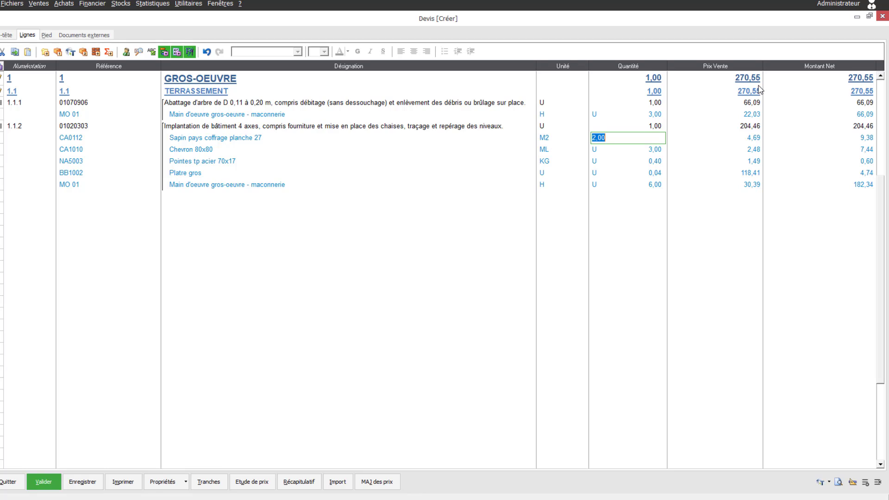
pyautogui.click(690, 79)
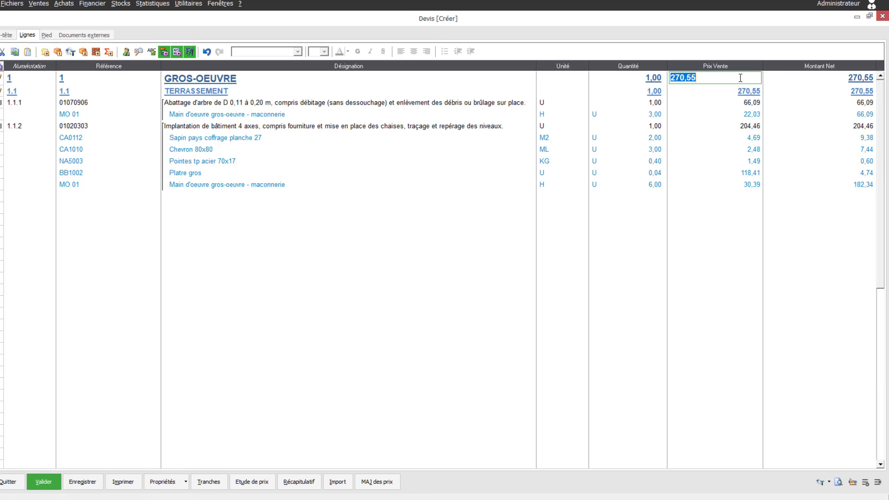
# Examine the selling price of GROS-OEUVRE and the component quantities of the building layout item
pyautogui.click(736, 77)
pyautogui.hotkey('ctrl', 'a')
pyautogui.click(657, 138)
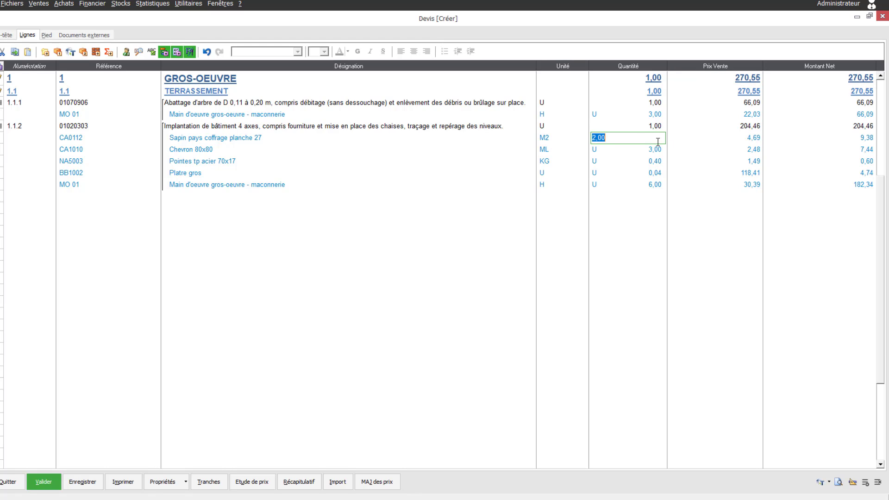
pyautogui.click(645, 161)
pyautogui.click(631, 172)
pyautogui.click(631, 174)
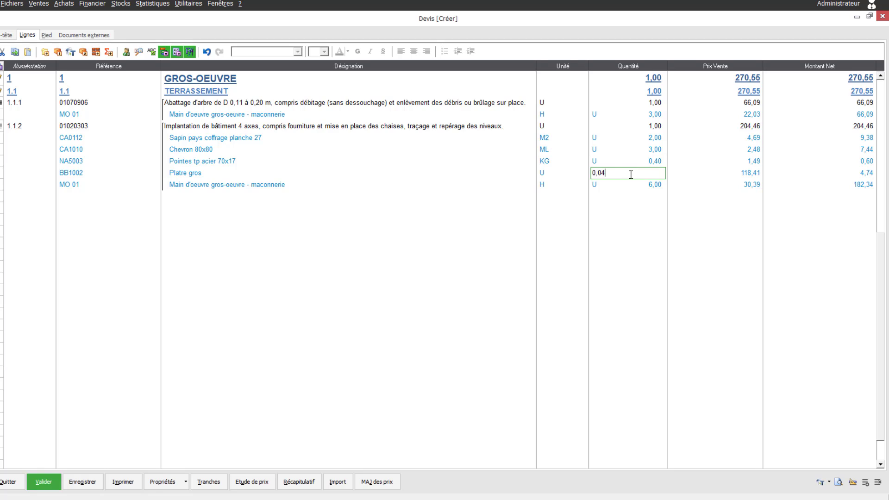
# Add the masonry labour item MO 01 (Main d'oeuvre gros-oeuvre - maconnerie) as the third line under TERRASSEMENT
pyautogui.click(70, 196)
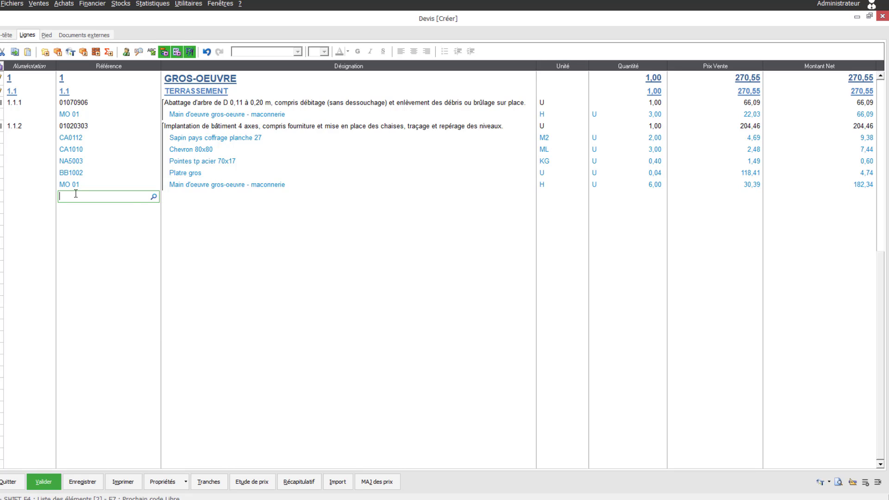
pyautogui.write('MO 01')
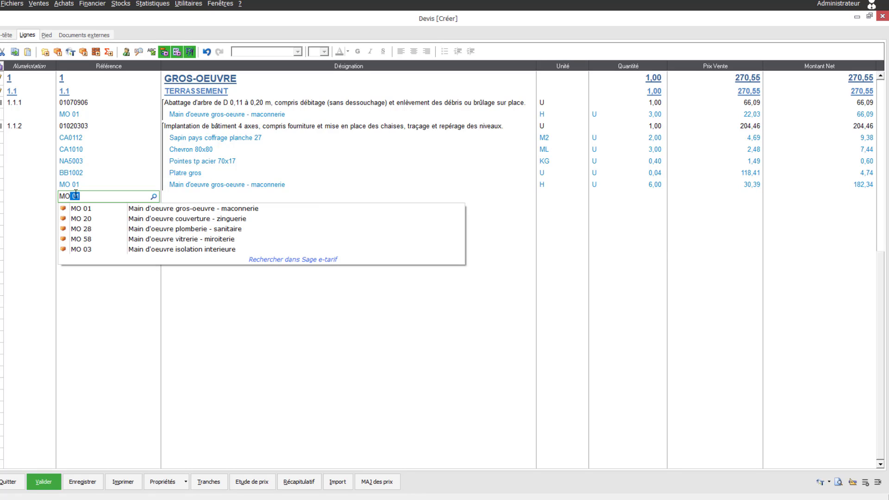
pyautogui.click(220, 211)
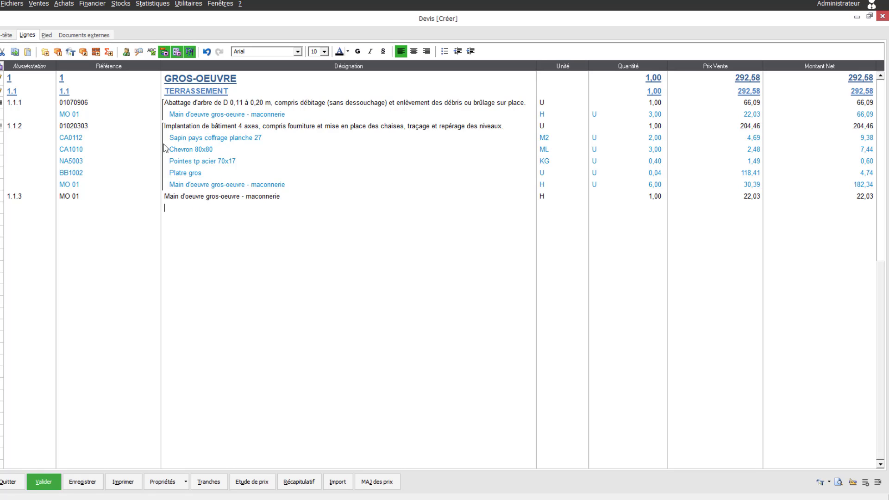
# Add the truck rental item AA2003 (Location camion 3.5 T) as the fourth line under TERRASSEMENT and insert a subtotal below it
pyautogui.click(73, 206)
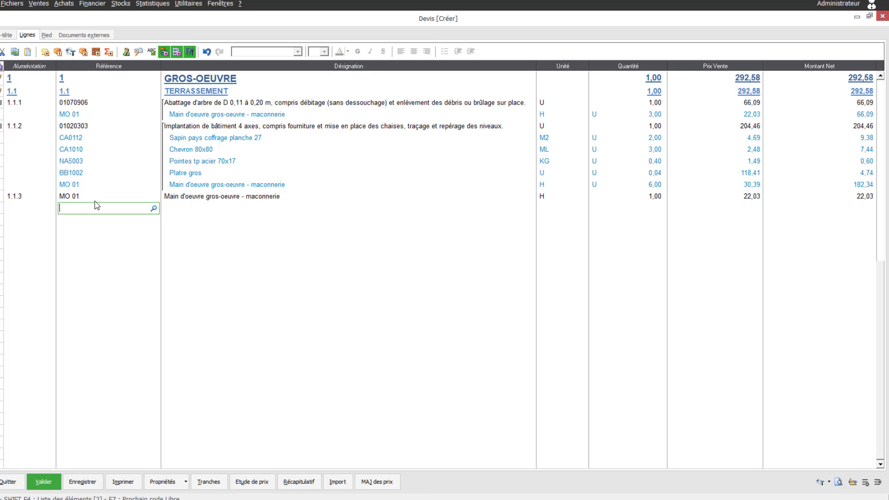
pyautogui.write('AA2003')
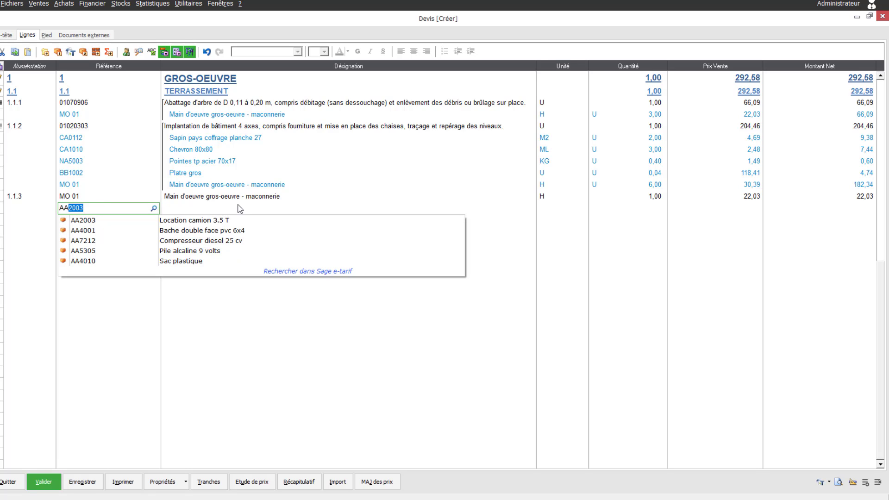
pyautogui.click(208, 222)
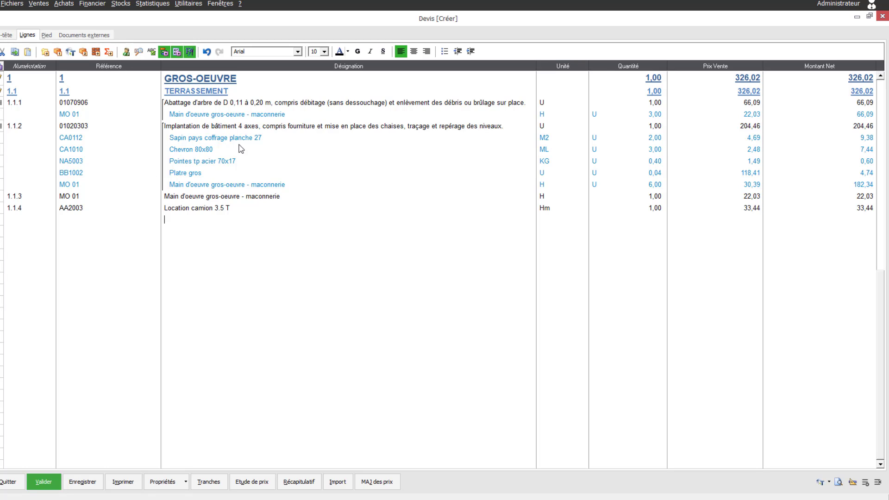
pyautogui.click(108, 53)
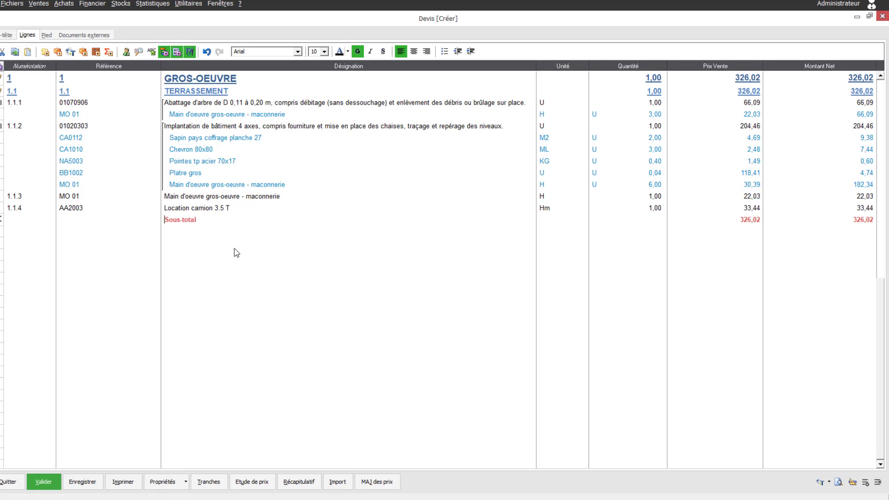
# Insert a second top-level section titled ELEVATION DU MUR below the subtotal
pyautogui.click(71, 231)
pyautogui.click(190, 237)
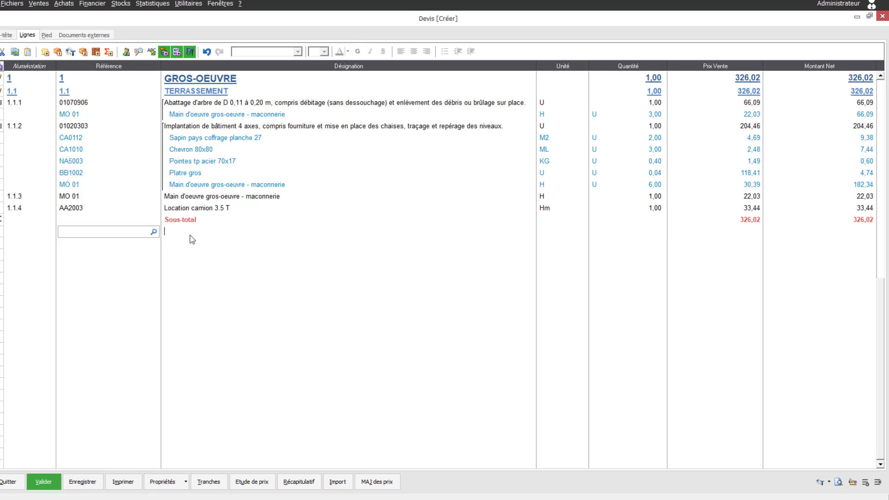
pyautogui.click(45, 52)
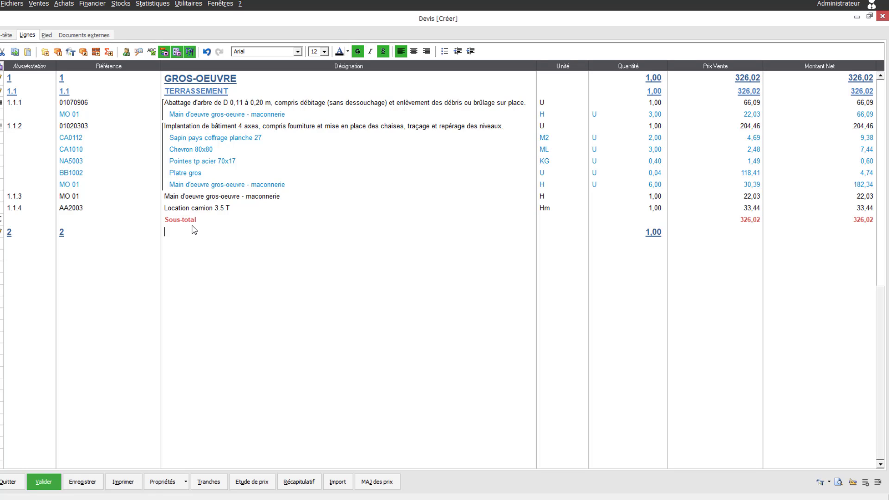
pyautogui.write('E')
pyautogui.write('LEVA')
pyautogui.write('TION')
pyautogui.write(' DY')
pyautogui.write('U MUR')
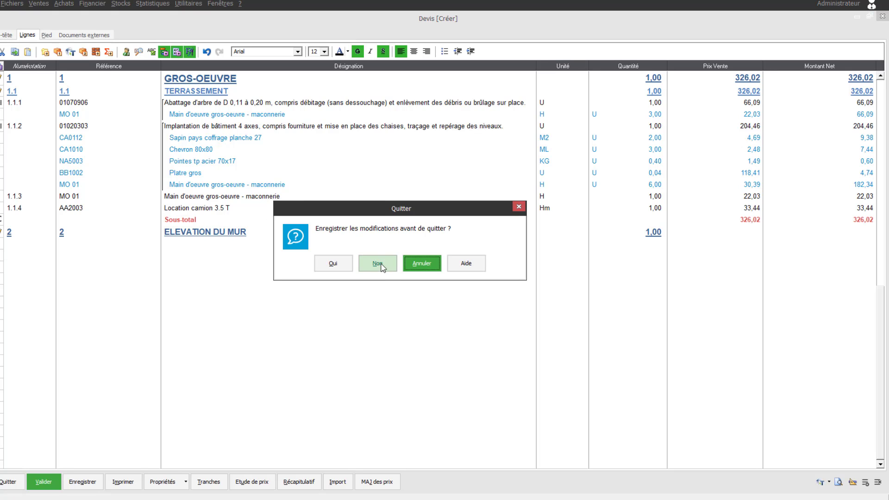
# Leave the new quote without saving the changes and display the lines of the accepted ARTI-BAT quote from the quote list
pyautogui.click(378, 264)
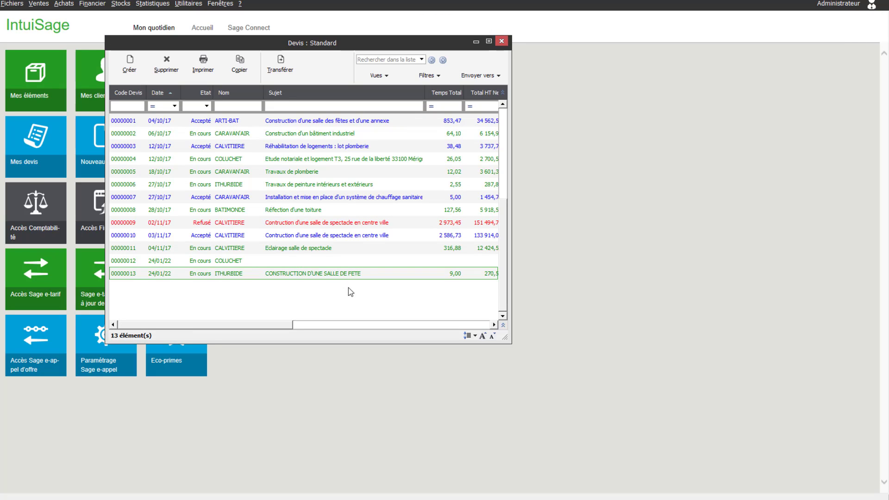
pyautogui.press('Up')
pyautogui.press('Up')
pyautogui.press('Up')
pyautogui.press('Up')
pyautogui.click(329, 121)
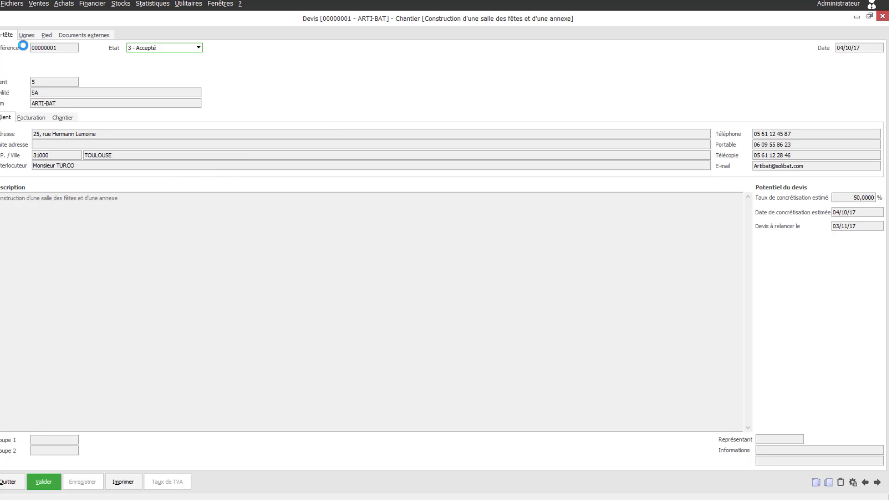
pyautogui.click(28, 37)
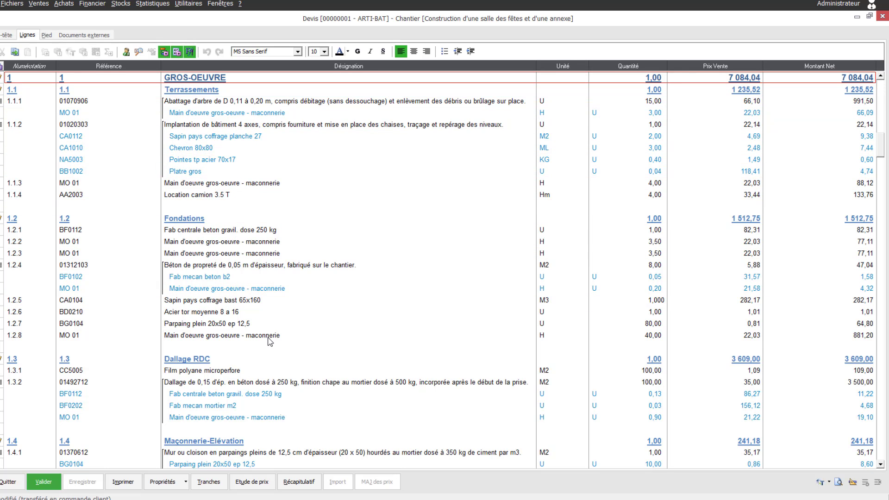
# Examine the quote's sections and items from GROS-OEUVRE to ELECTRICITÉ, including the subtotal line under Menuiserie intérieure
pyautogui.scroll(-3, 215, 345)
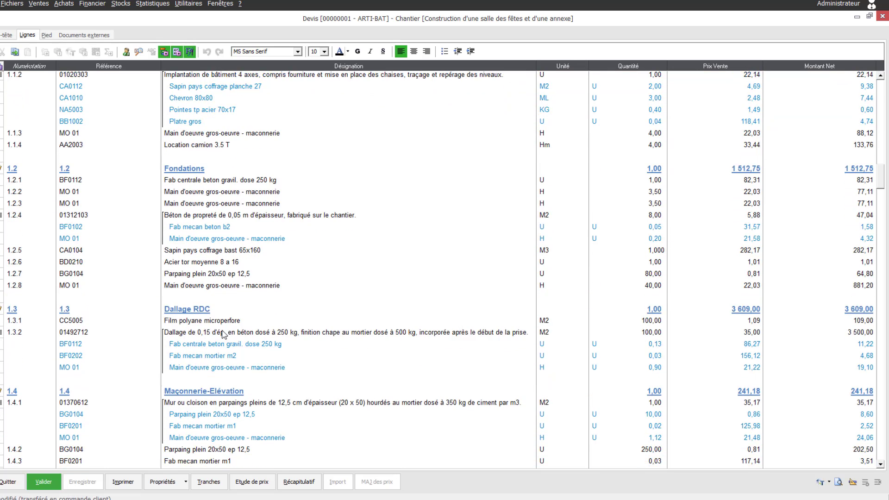
pyautogui.scroll(-3, 222, 327)
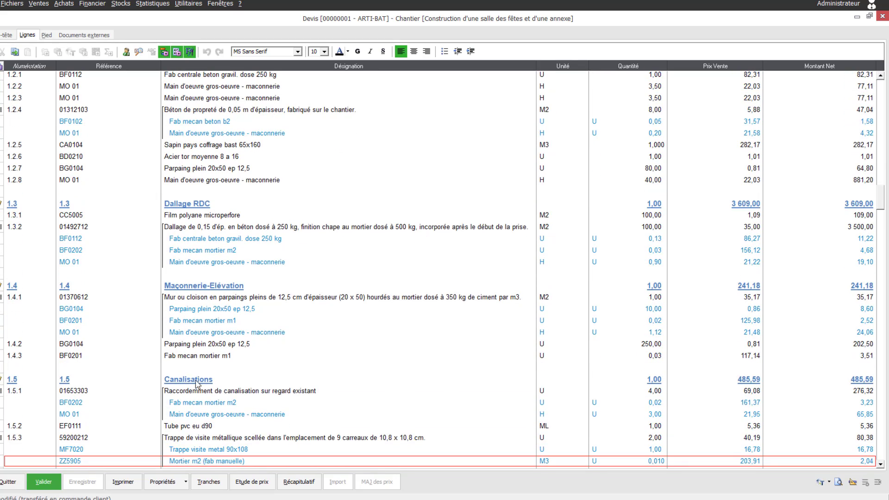
pyautogui.scroll(-4, 208, 353)
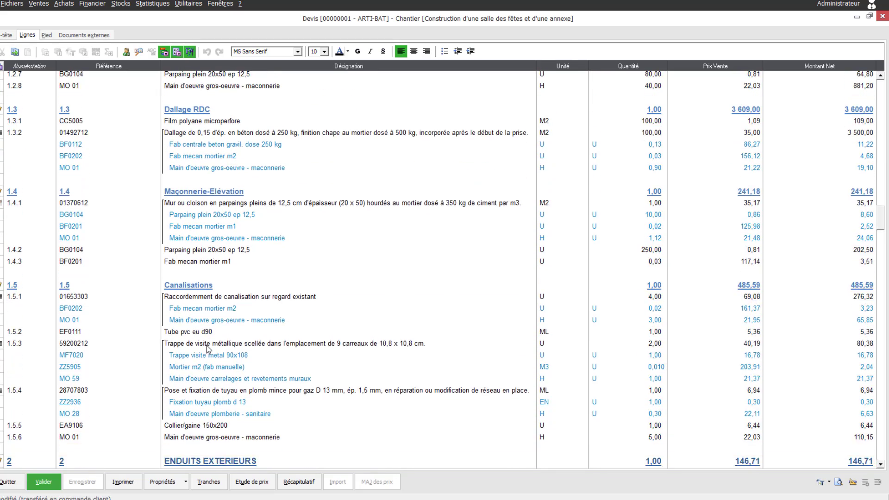
pyautogui.scroll(-2, 211, 356)
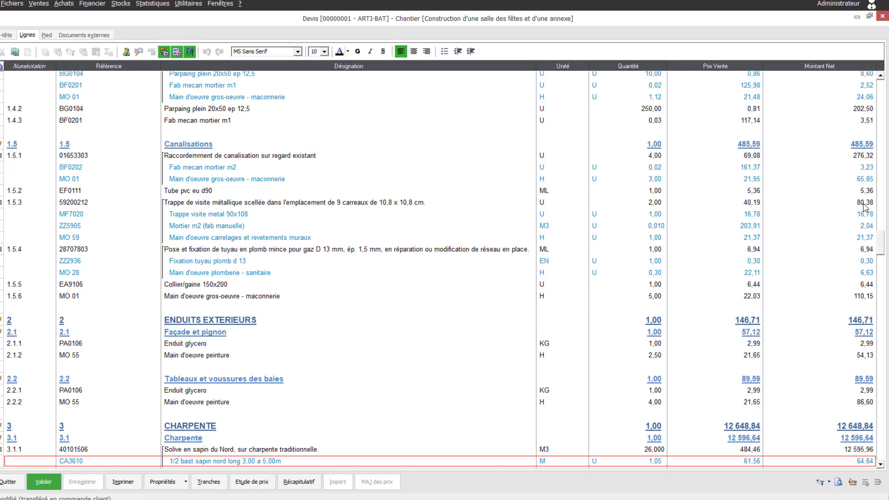
pyautogui.moveTo(888, 253); pyautogui.dragTo(882, 322)
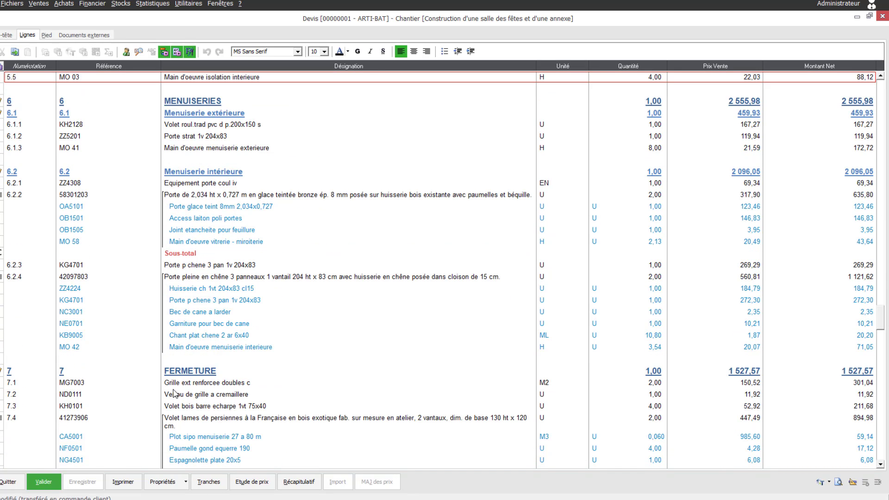
pyautogui.click(191, 253)
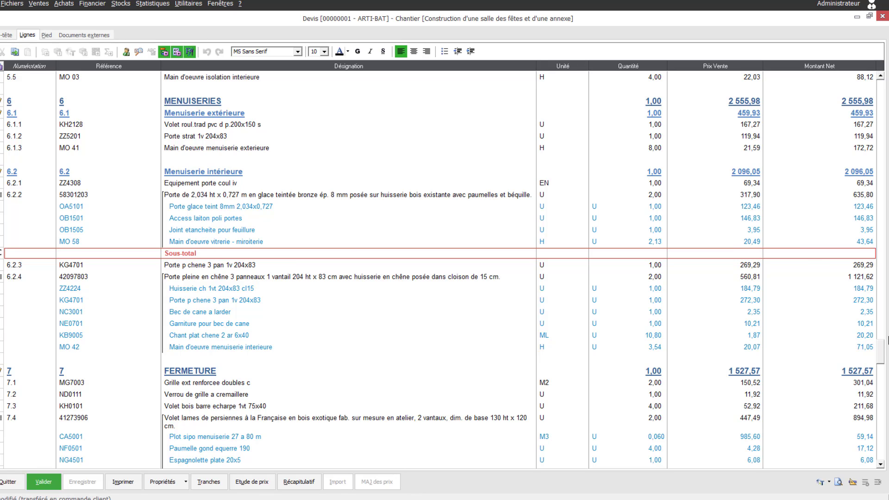
pyautogui.moveTo(886, 353); pyautogui.dragTo(882, 452)
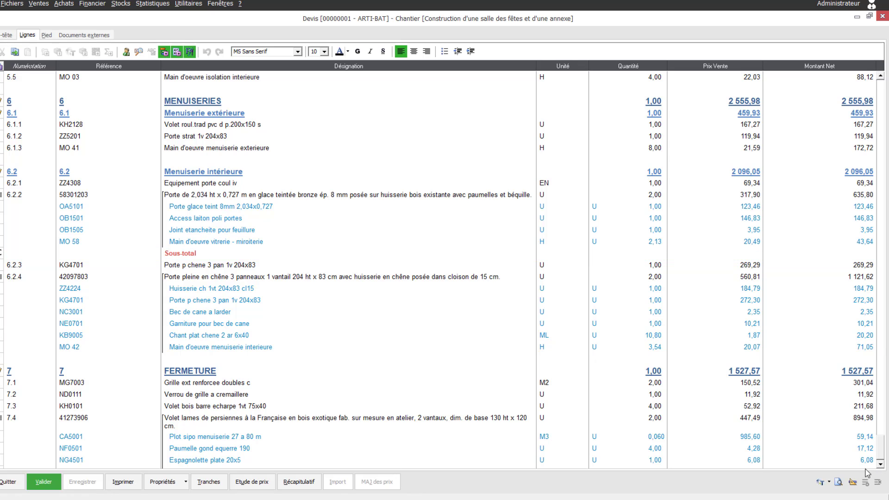
pyautogui.scroll(4, 401, 284)
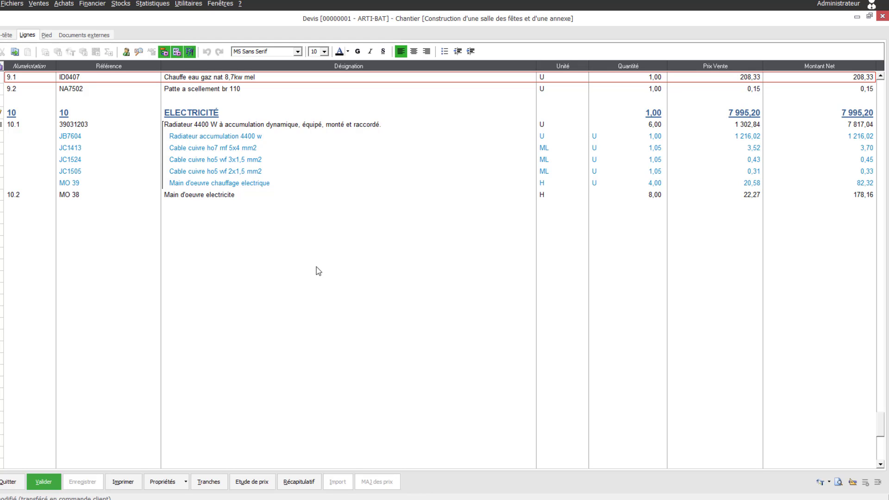
# Examine the ARTI-BAT quote's summary of costs, margins, hours and selling prices
pyautogui.click(306, 483)
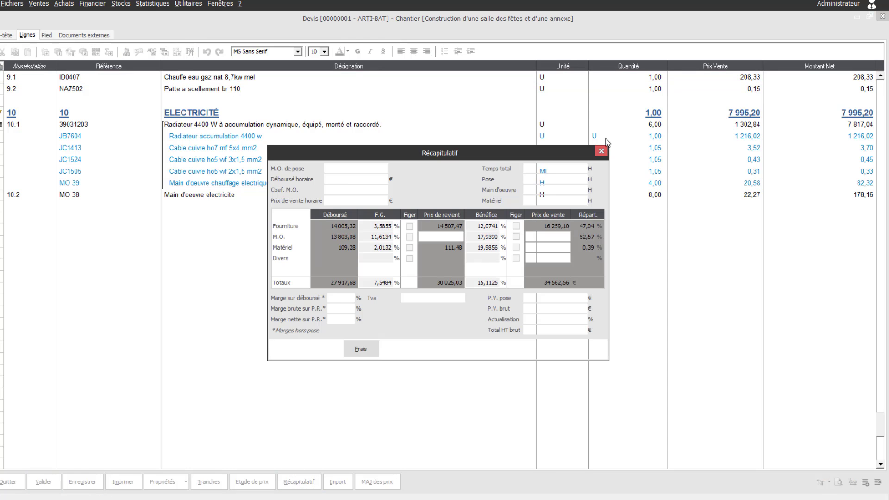
pyautogui.press('Escape')
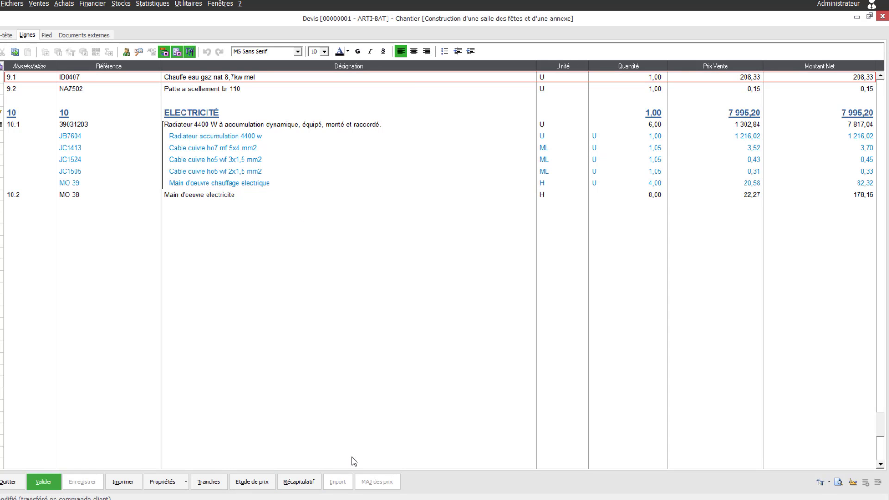
pyautogui.click(293, 483)
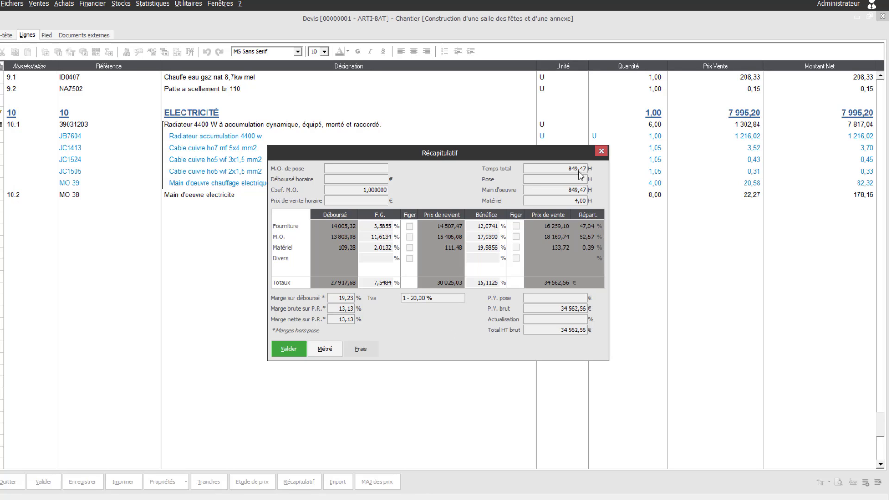
pyautogui.click(601, 151)
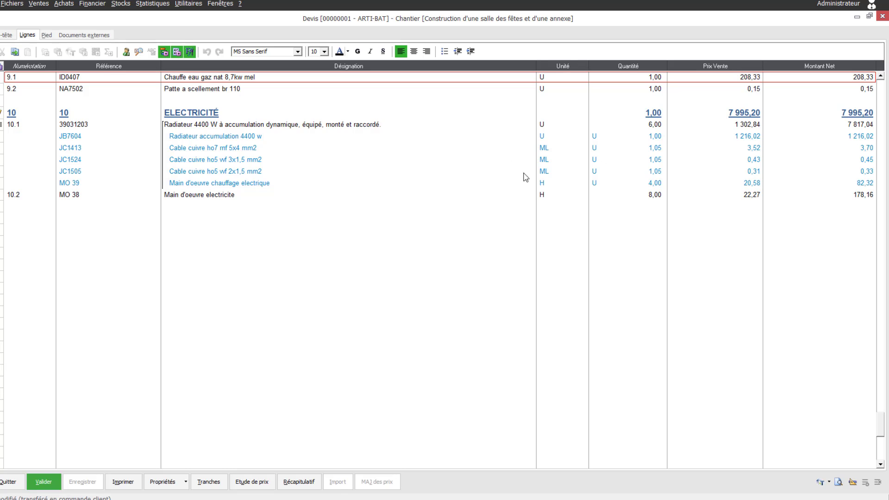
# Close the ARTI-BAT quote and view its transfer options for generating customer invoices without transferring it
pyautogui.scroll(2, 844, 227)
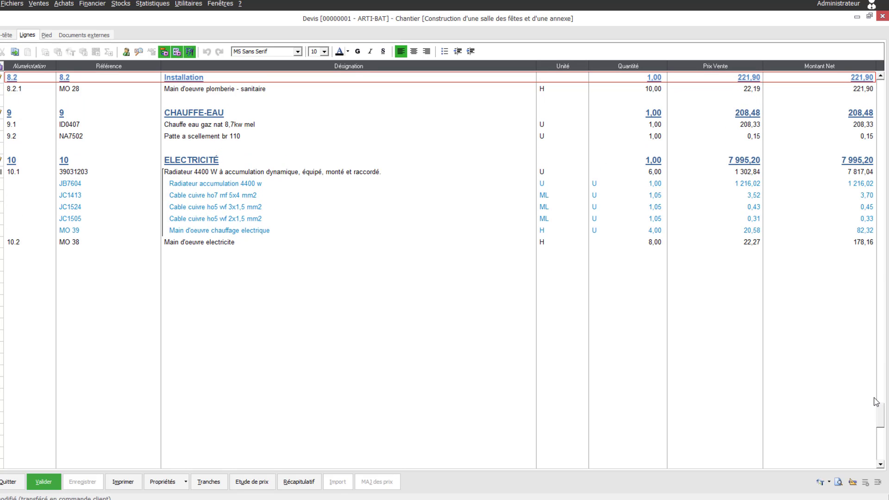
pyautogui.moveTo(885, 415); pyautogui.dragTo(880, 72)
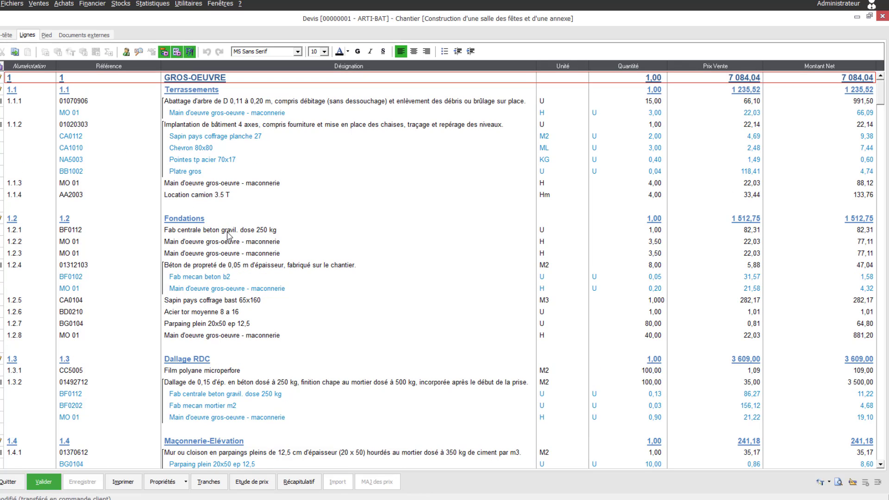
pyautogui.click(883, 17)
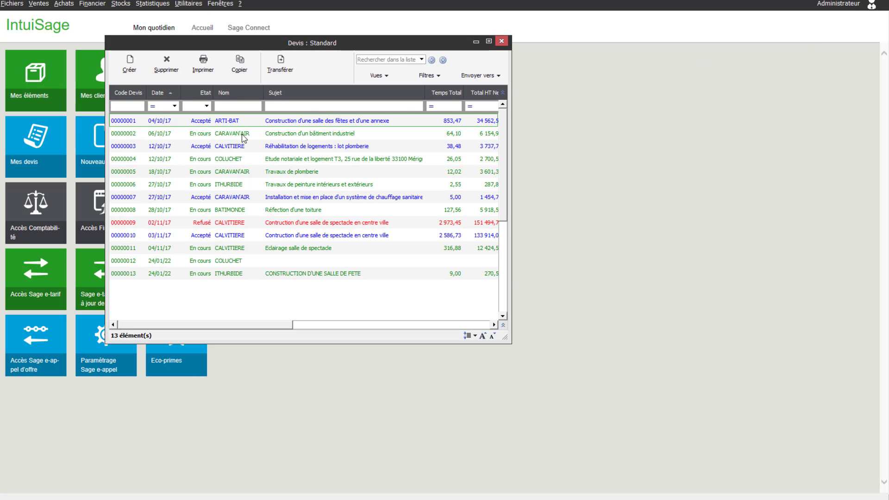
pyautogui.click(284, 73)
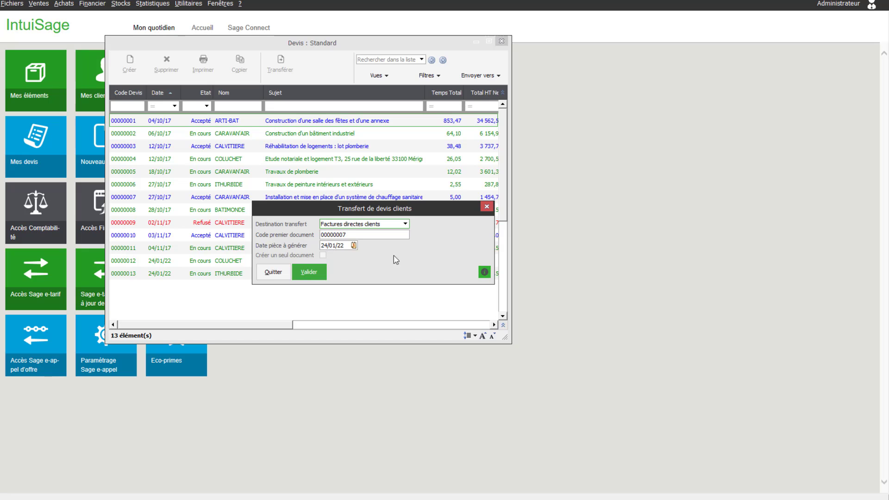
pyautogui.click(486, 207)
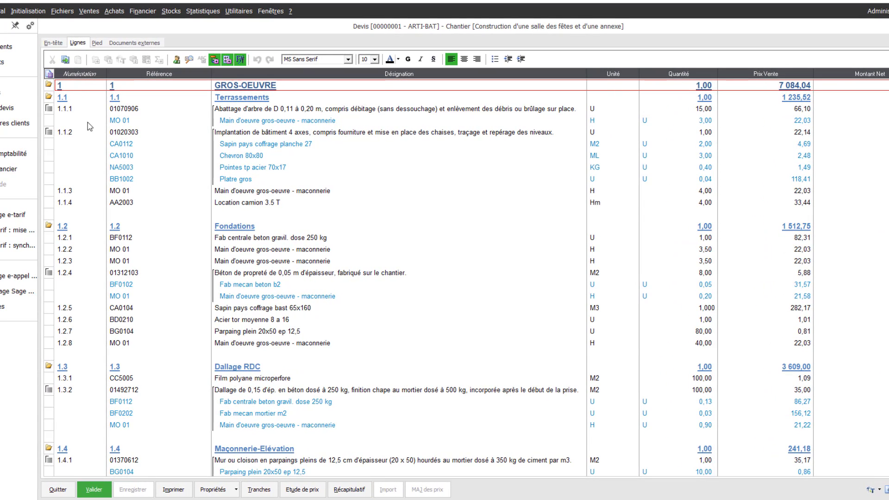
# Examine the totals and deposit in the ARTI-BAT quote's footer and view its external documents
pyautogui.click(98, 44)
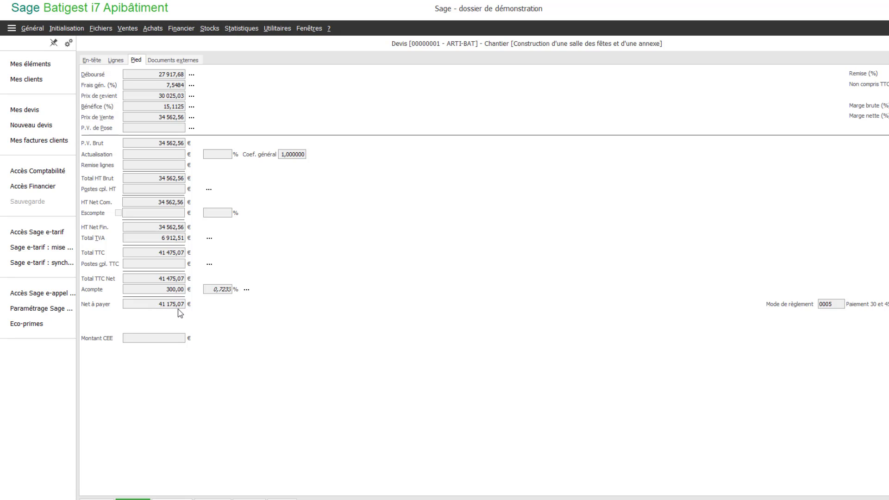
pyautogui.click(166, 60)
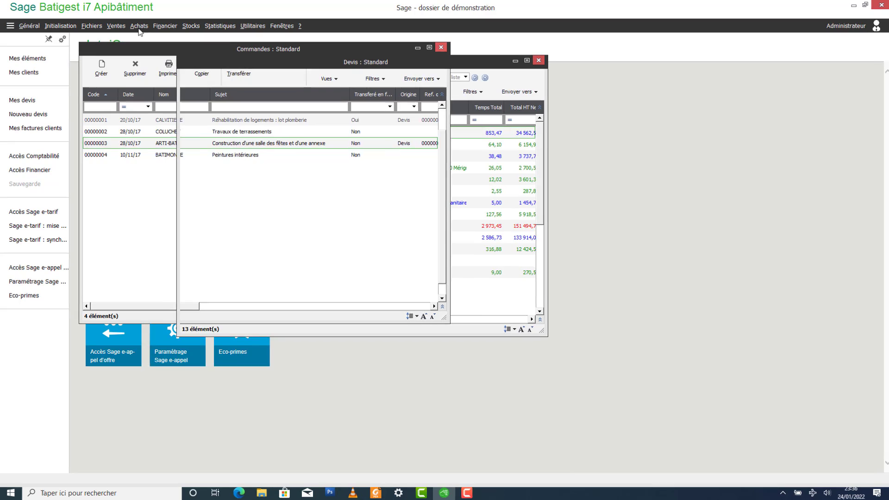
# Transfer the ARTI-BAT customer delivery note into a direct customer invoice dated 24/01/22, updating the stock of the invoiced supplies
pyautogui.click(118, 28)
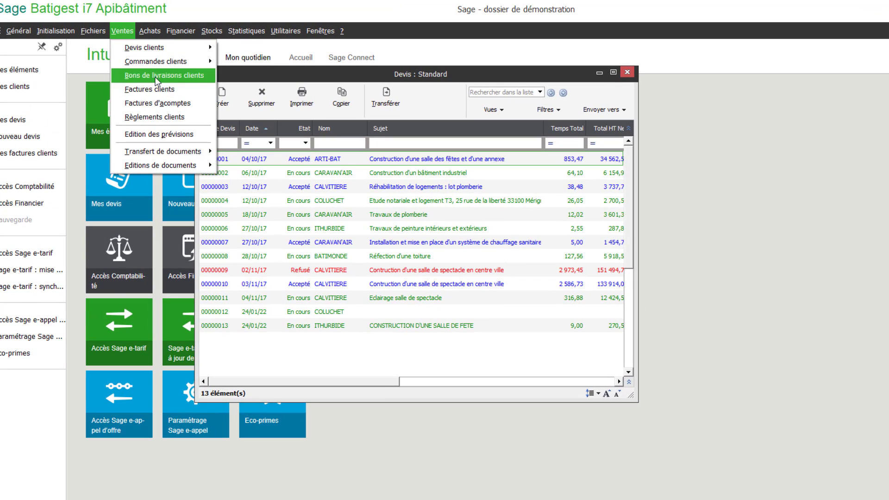
pyautogui.click(162, 71)
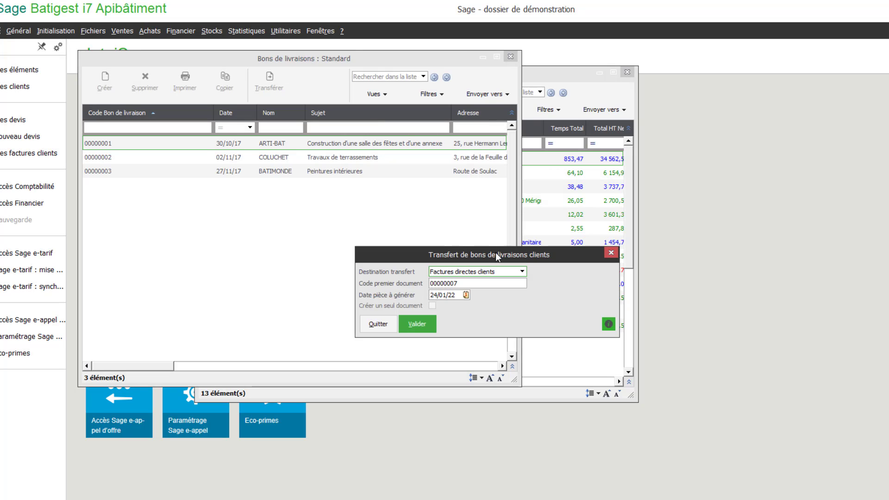
pyautogui.click(423, 321)
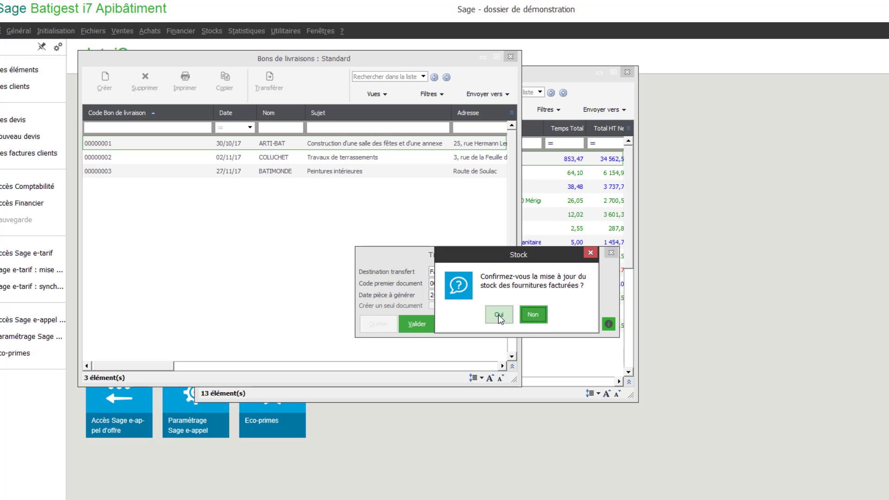
pyautogui.click(499, 314)
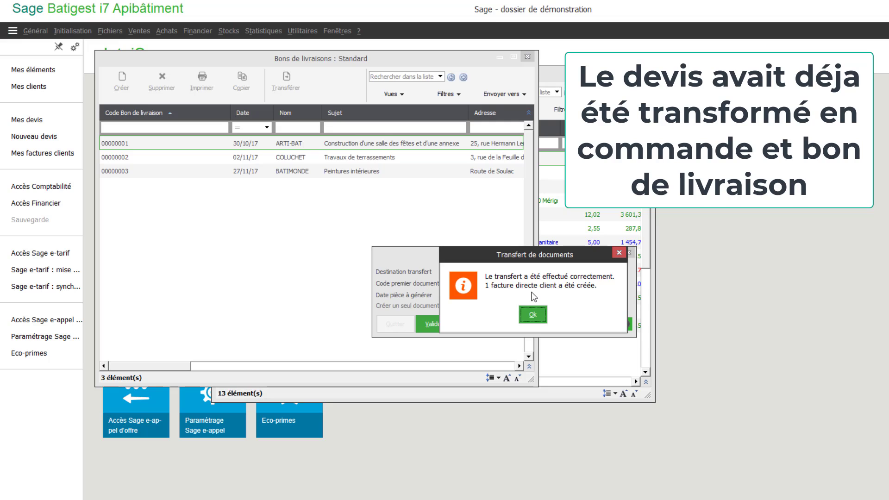
pyautogui.click(531, 313)
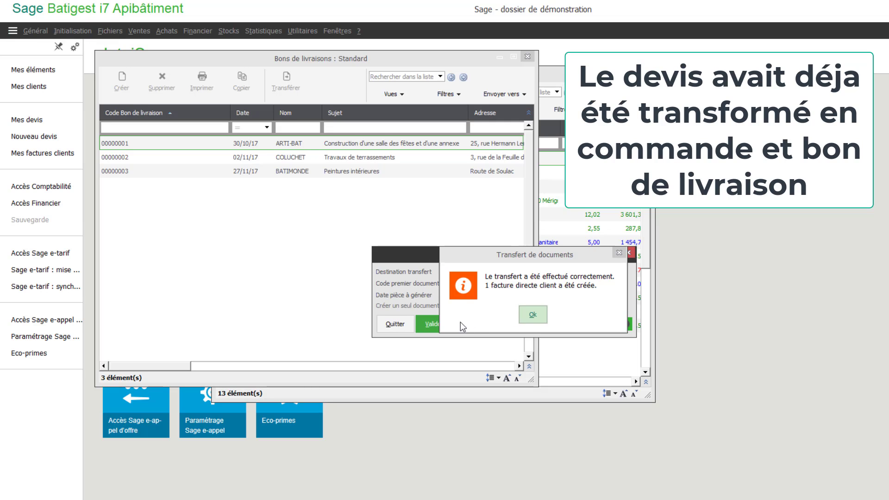
pyautogui.click(433, 325)
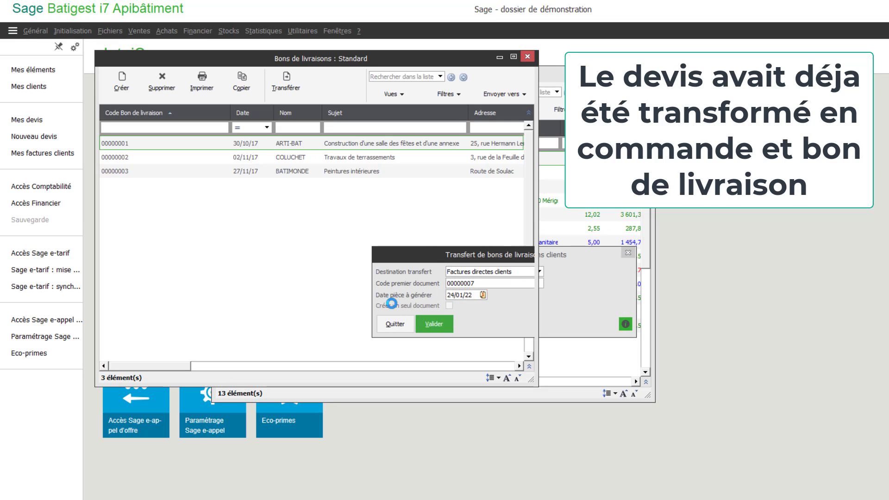
pyautogui.click(407, 327)
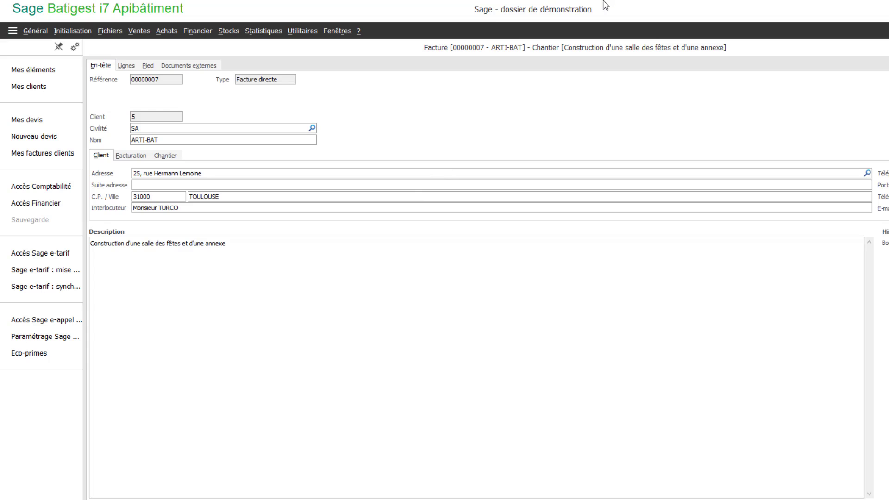
# View the ARTI-BAT invoice's lines and export it as a PDF named FACTURE DIRECTE, using the standard invoice model with work details
pyautogui.click(134, 65)
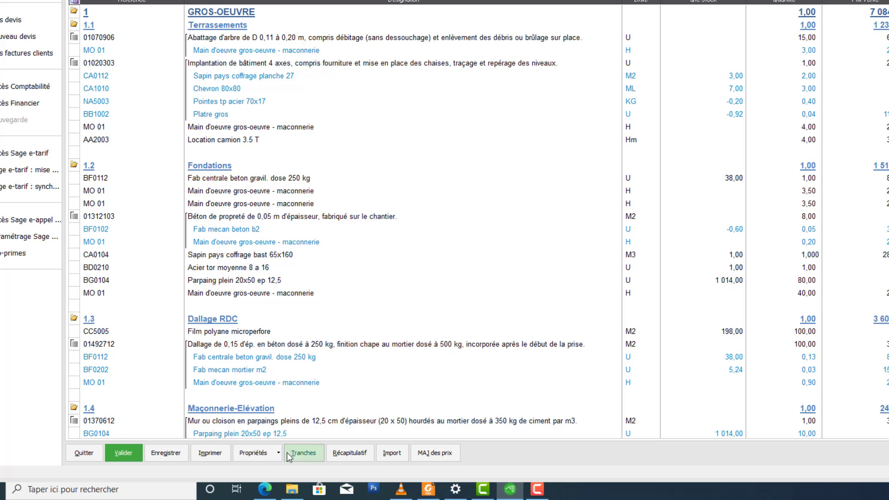
pyautogui.click(217, 455)
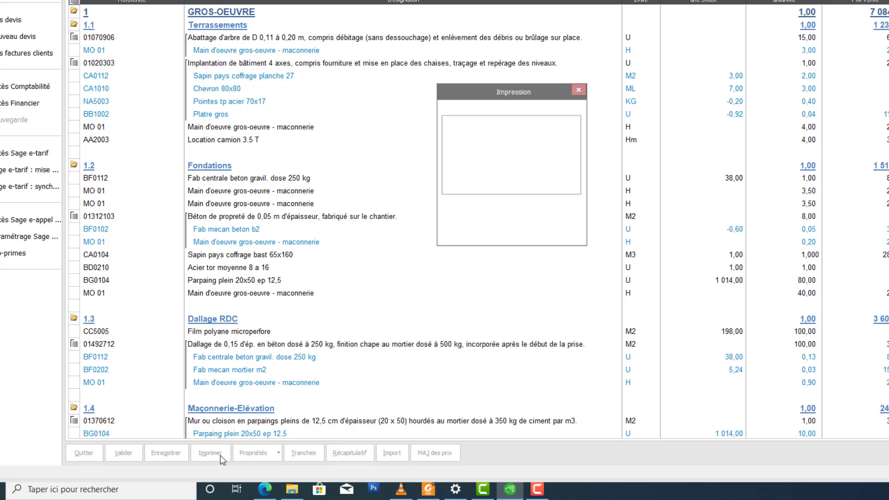
pyautogui.click(579, 106)
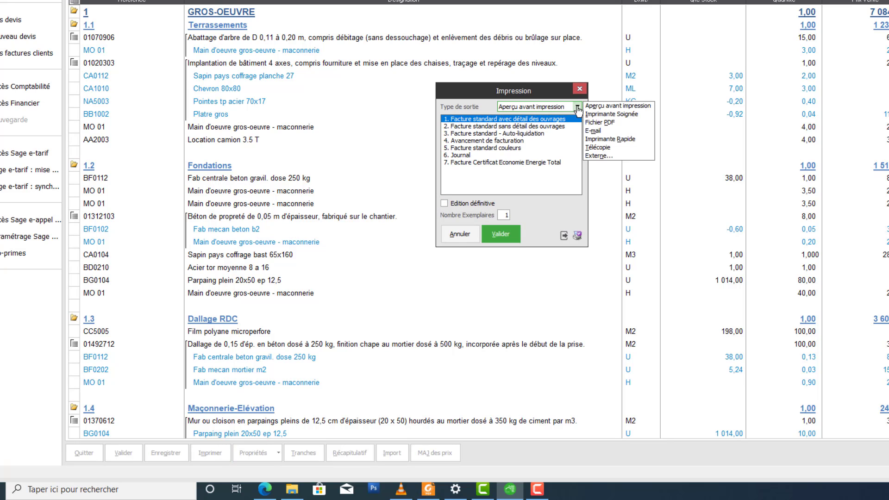
pyautogui.click(597, 123)
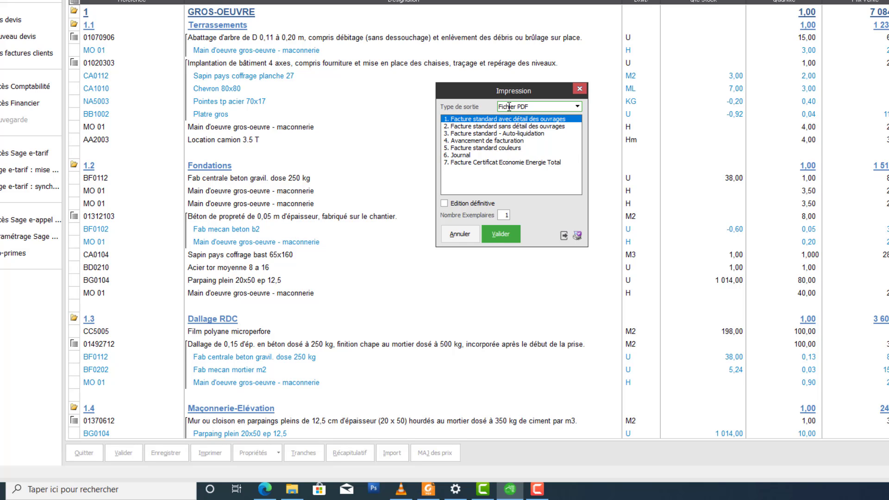
pyautogui.click(503, 235)
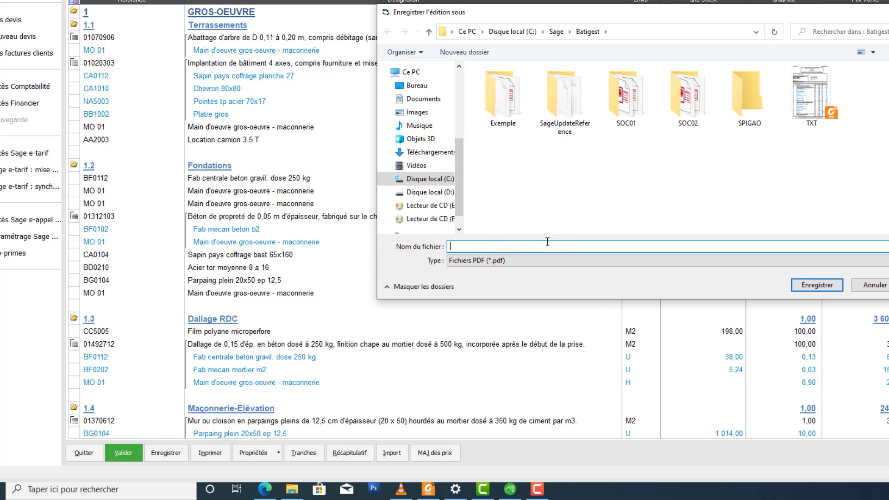
pyautogui.write('FACTURE DIRECTE')
pyautogui.click(824, 285)
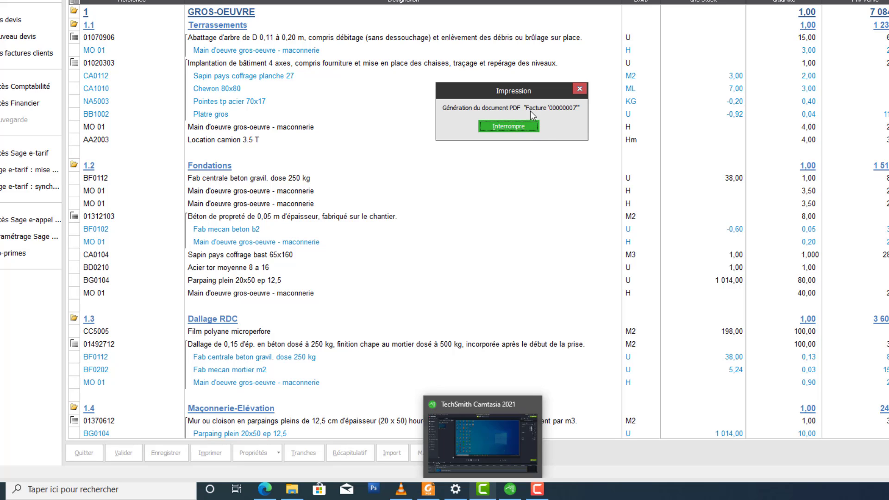
pyautogui.moveTo(516, 90); pyautogui.dragTo(400, 90)
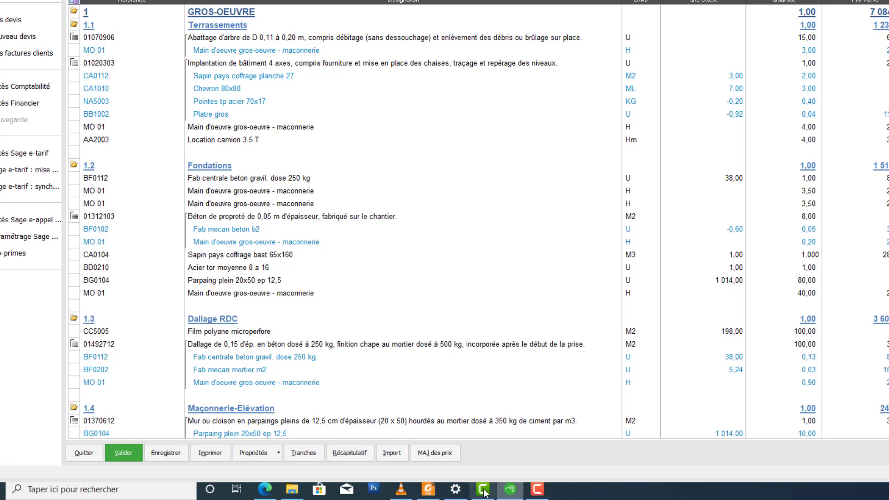
# Switch to File Explorer, browse to the Sage\Batigest folder on the C: drive and open the FACTURE DIRECTE PDF
pyautogui.click(432, 493)
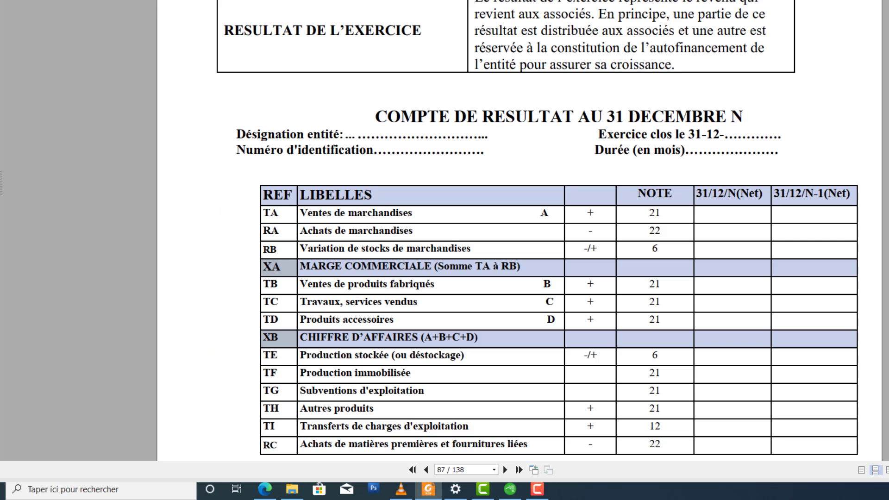
pyautogui.hotkey('alt', 'Tab')
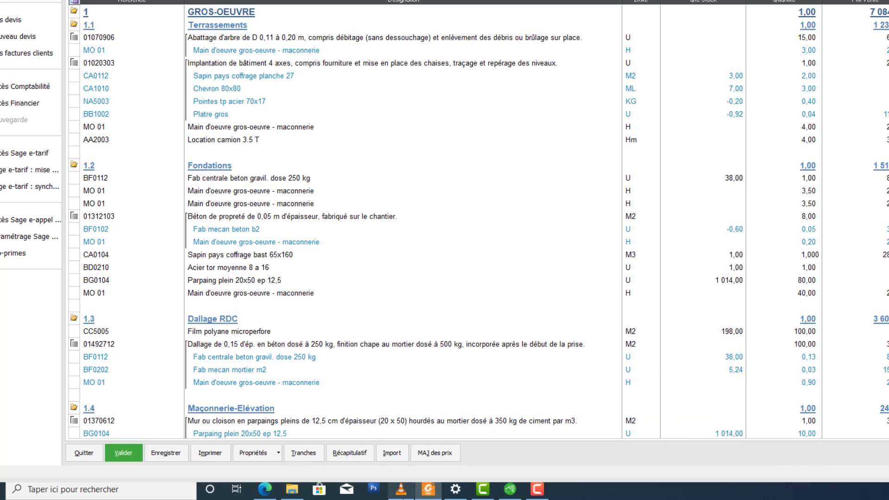
pyautogui.click(291, 435)
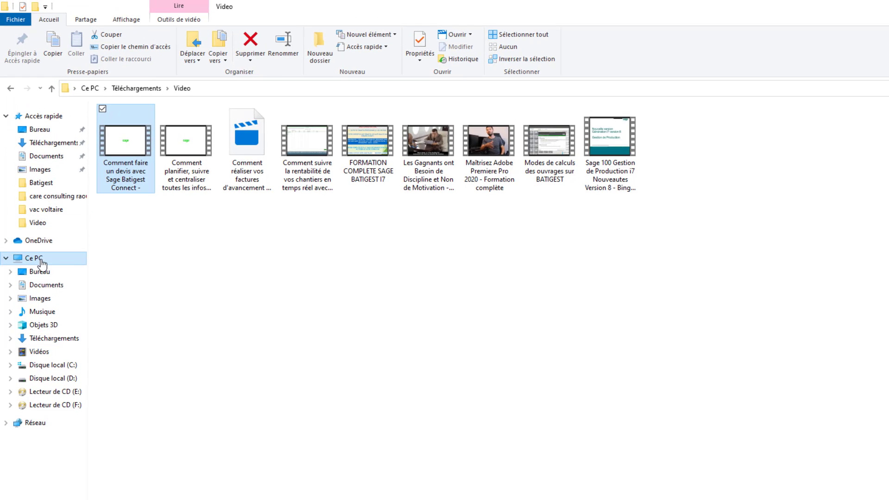
pyautogui.click(35, 252)
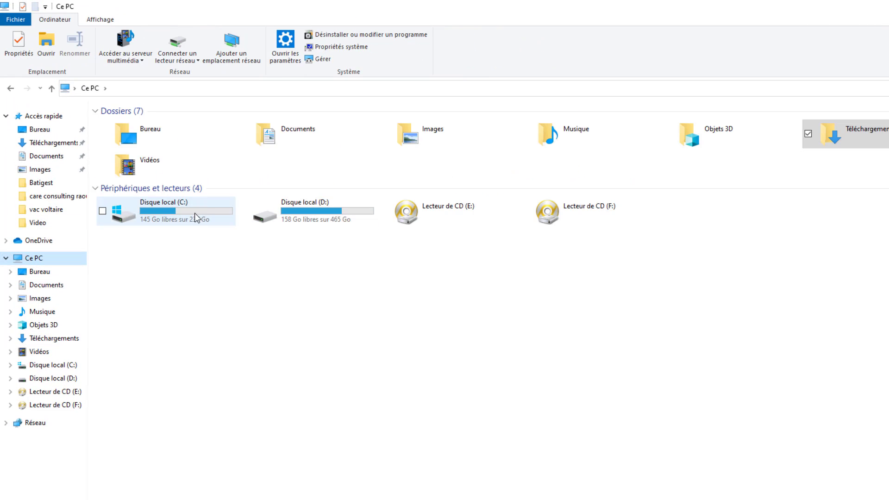
pyautogui.click(165, 215)
pyautogui.doubleClick(166, 216)
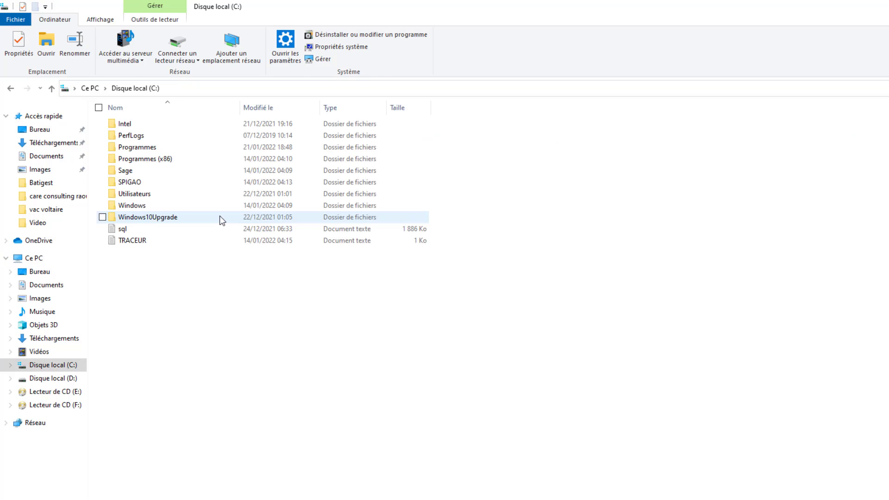
pyautogui.doubleClick(138, 172)
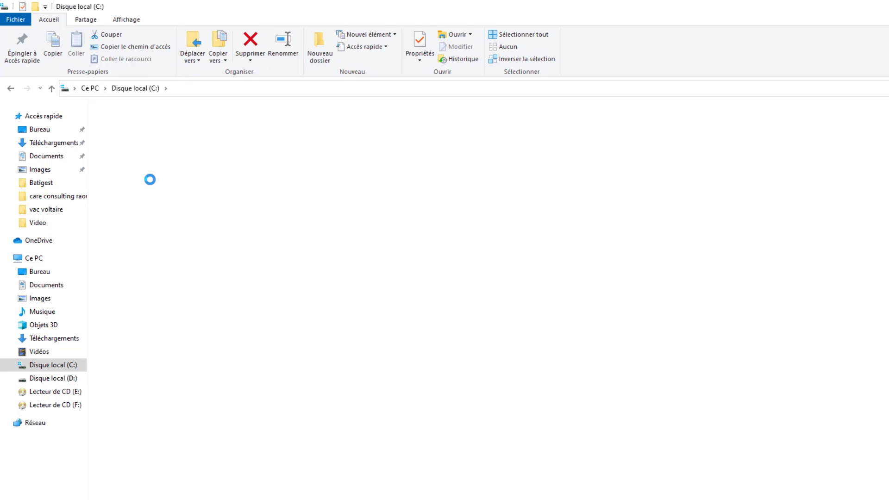
pyautogui.doubleClick(121, 124)
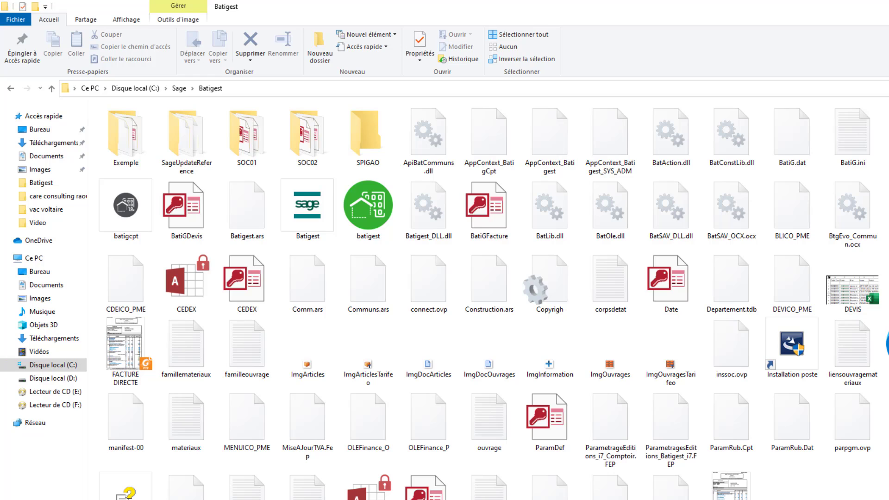
pyautogui.click(549, 498)
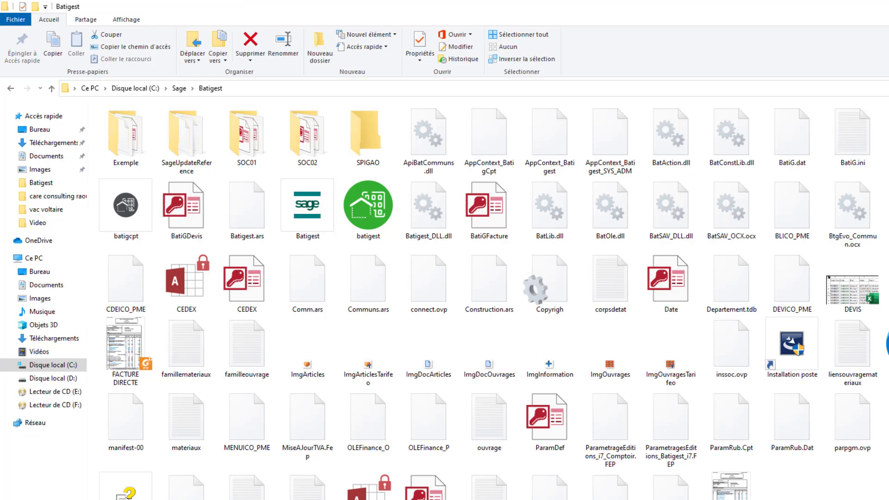
pyautogui.click(123, 350)
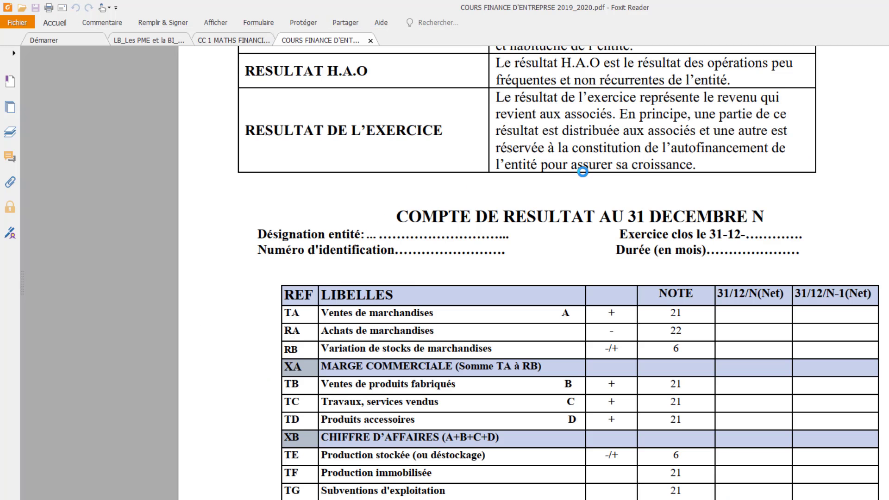
# Examine the invoice PDF from its header through the itemised sections and subtotals to the section summary and payment terms
pyautogui.scroll(-6, 523, 265)
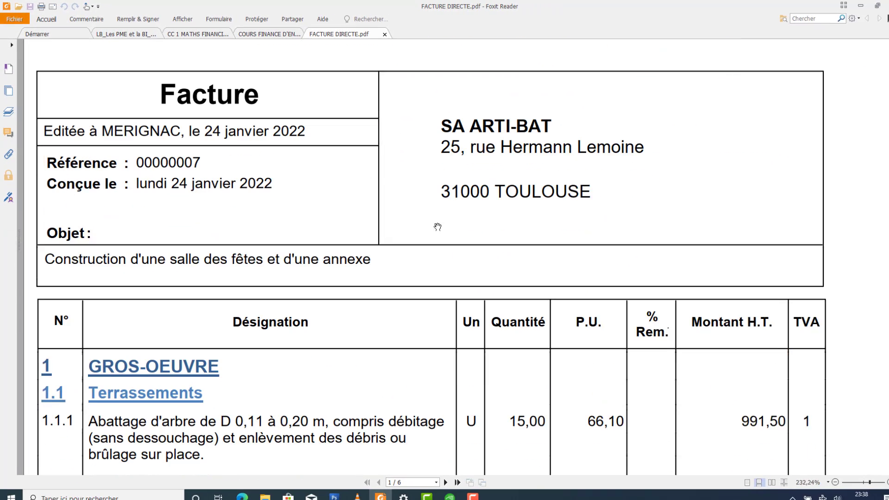
pyautogui.scroll(5, 629, 197)
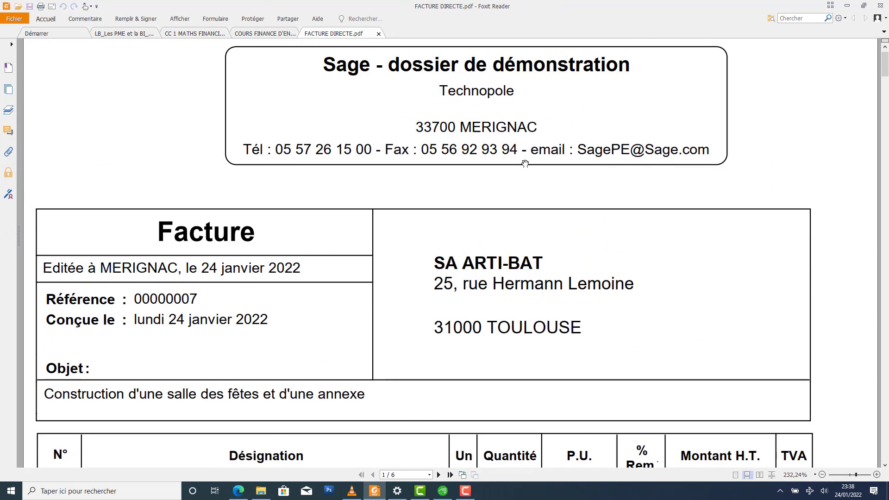
pyautogui.scroll(1, 525, 164)
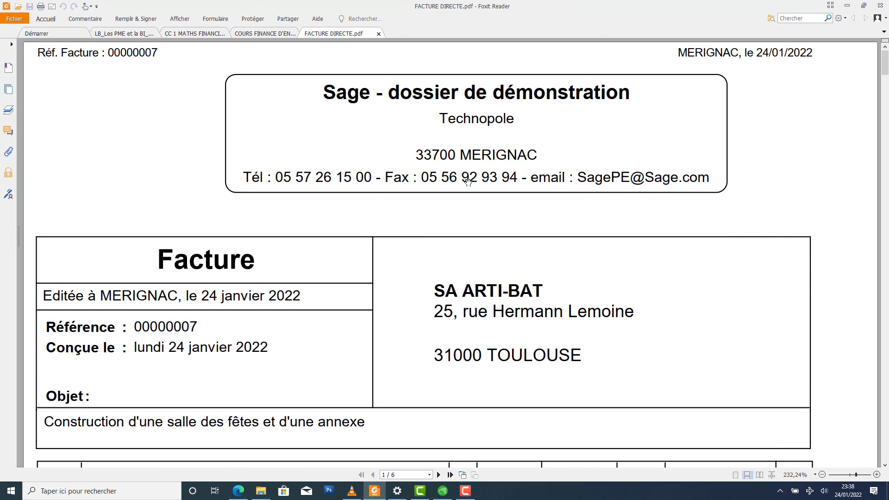
pyautogui.scroll(-20, 520, 309)
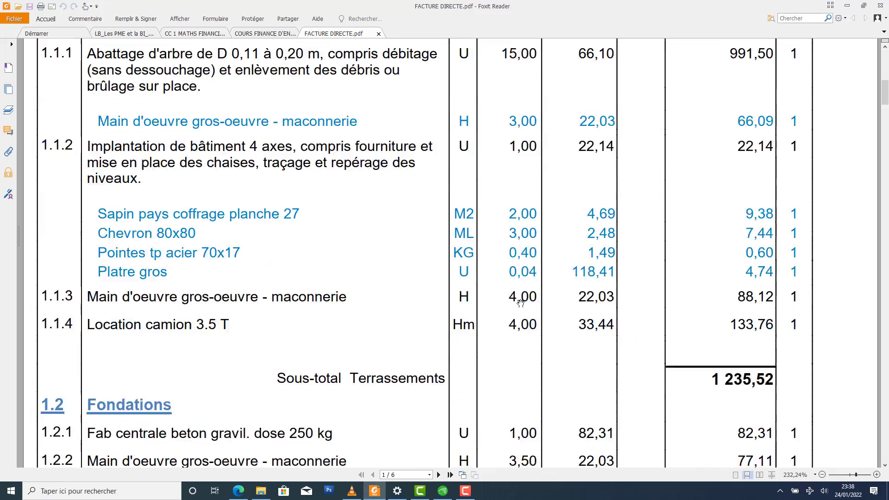
pyautogui.scroll(-20, 528, 297)
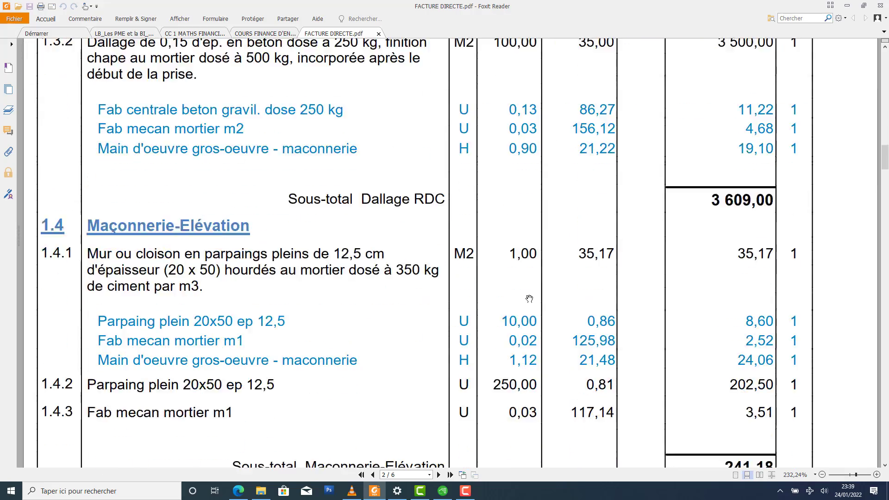
pyautogui.scroll(-20, 528, 294)
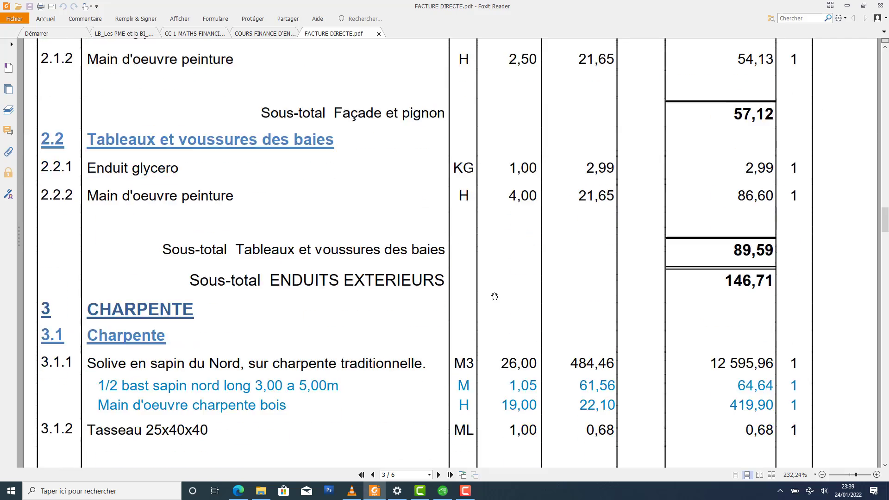
pyautogui.scroll(-20, 492, 293)
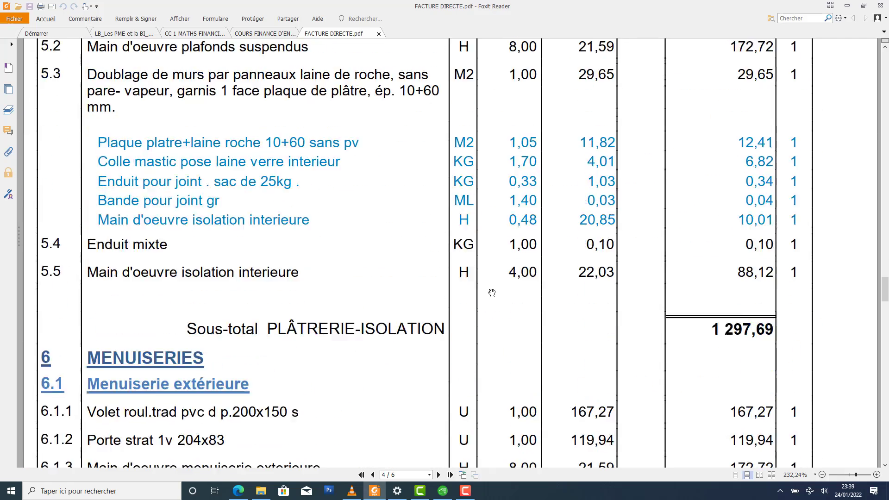
pyautogui.scroll(-20, 490, 290)
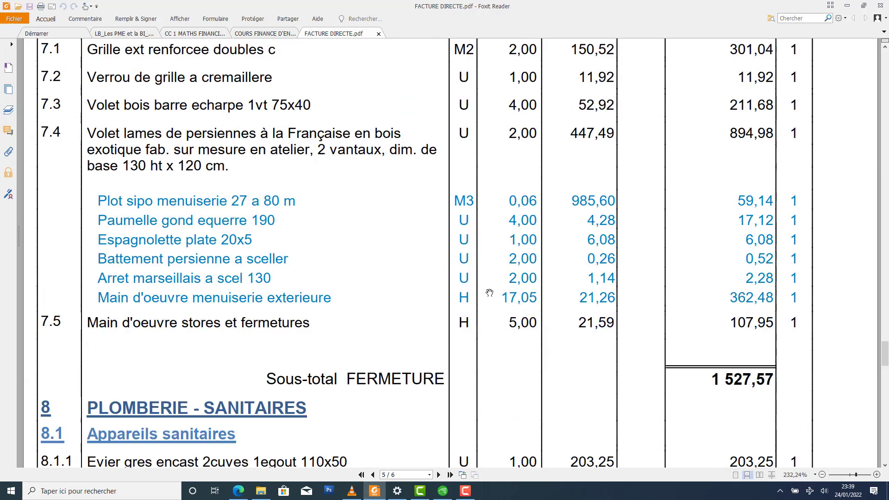
pyautogui.scroll(-5, 436, 255)
pyautogui.scroll(-2, 436, 255)
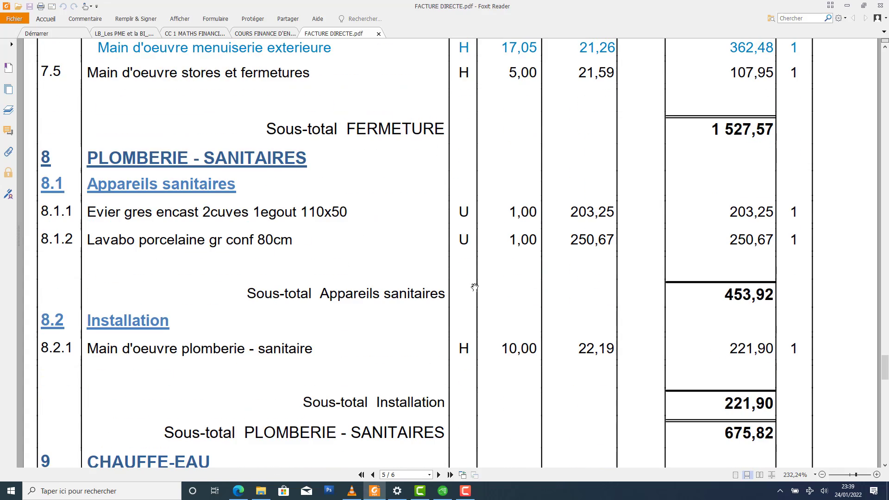
pyautogui.scroll(-20, 475, 287)
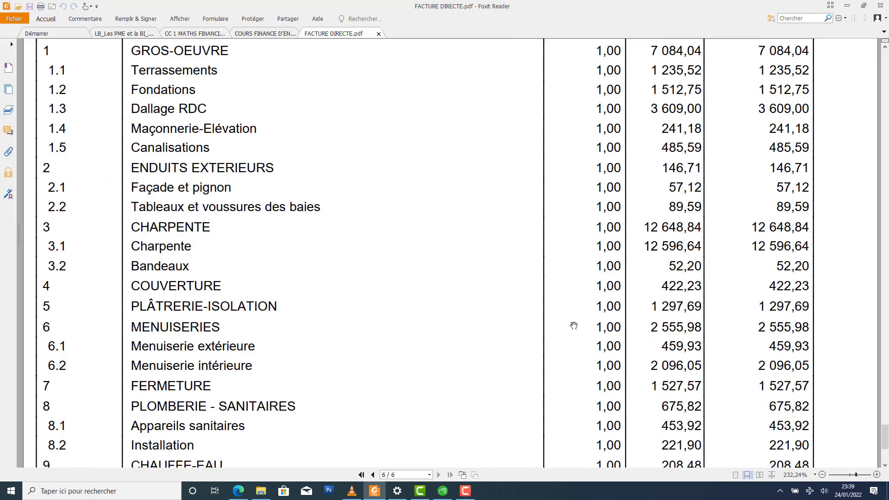
pyautogui.scroll(-8, 573, 326)
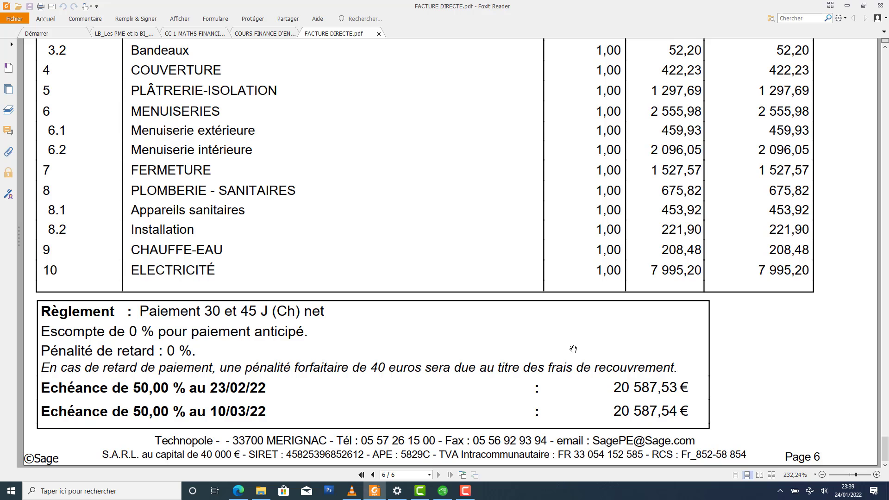